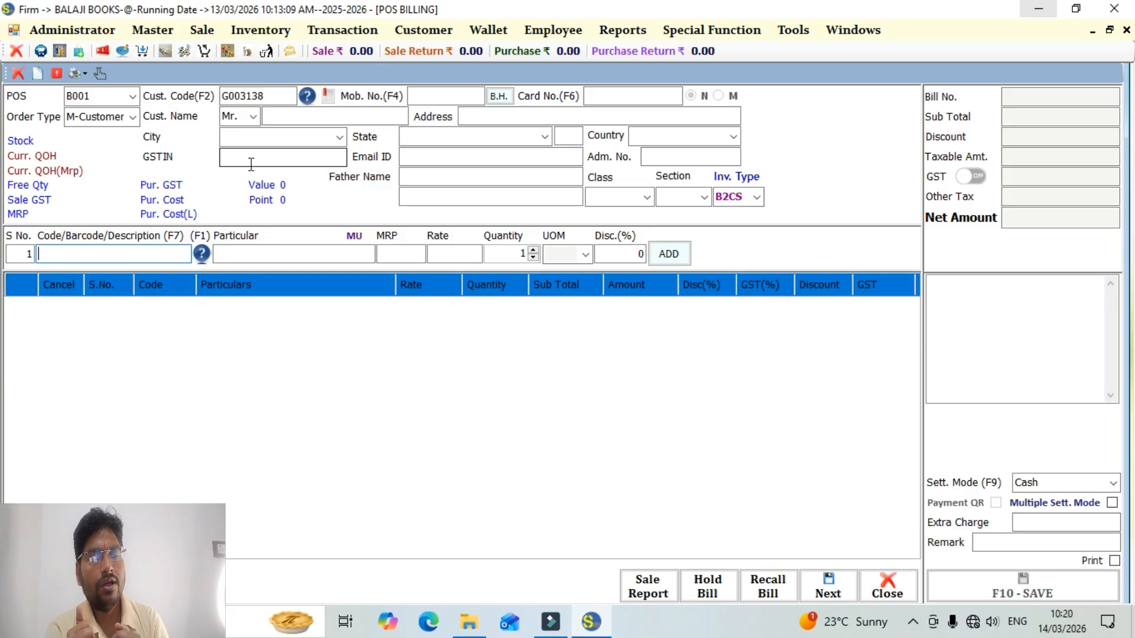
Add MADALASA'S ABLE SONS AND OTHER STORIES to the bill with MRP 75, quantity 1 and 0% discount.
type("M")
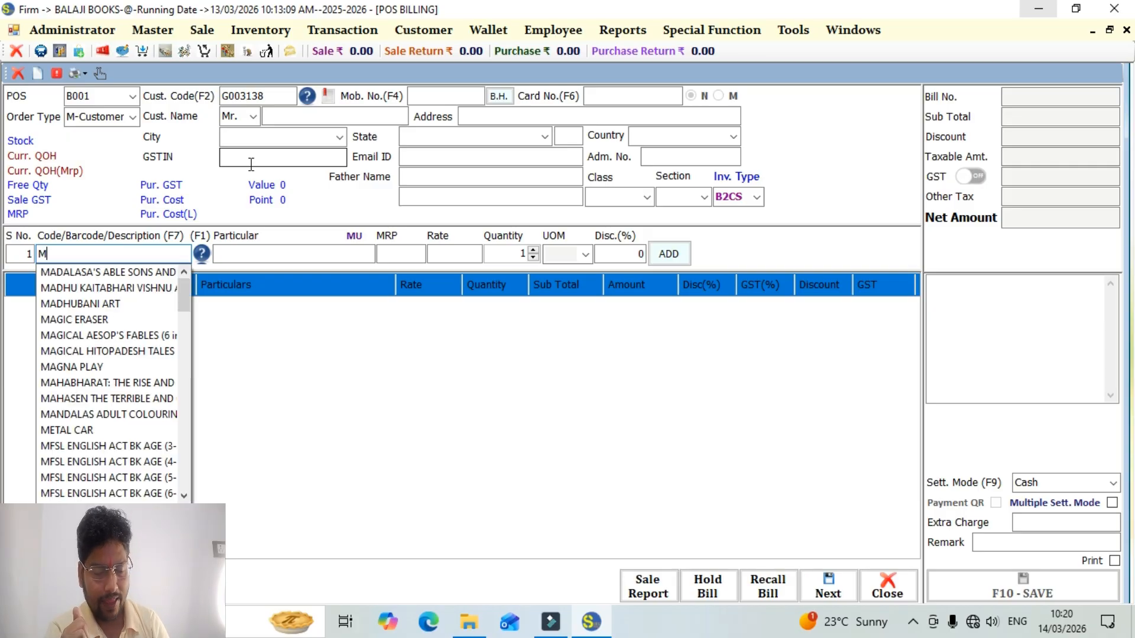
key("Down")
key("Return")
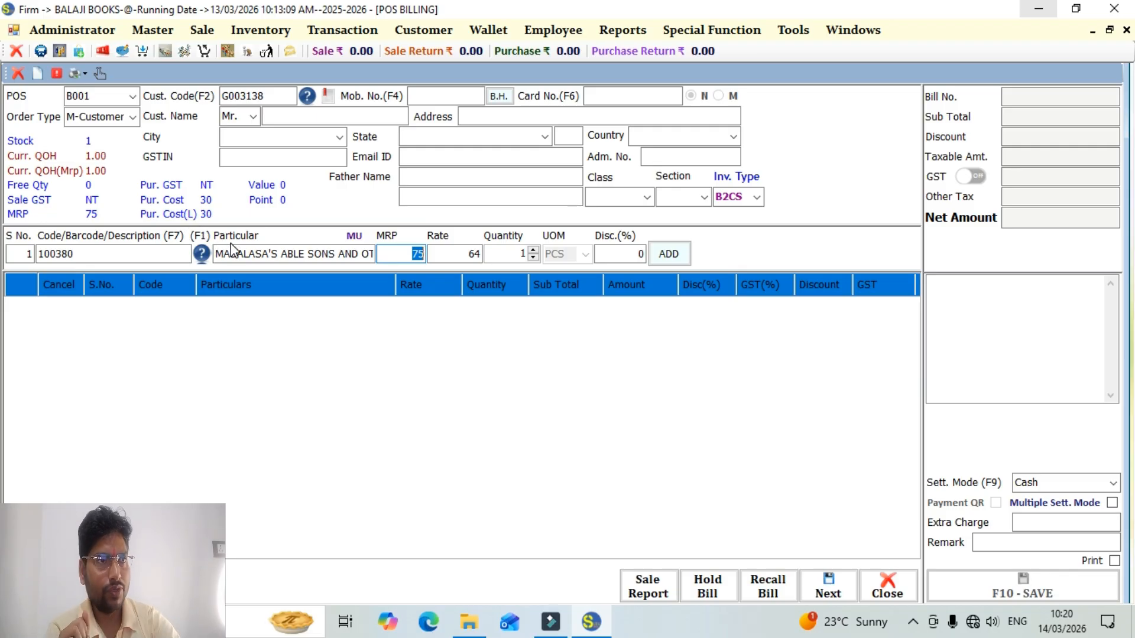
key("Return")
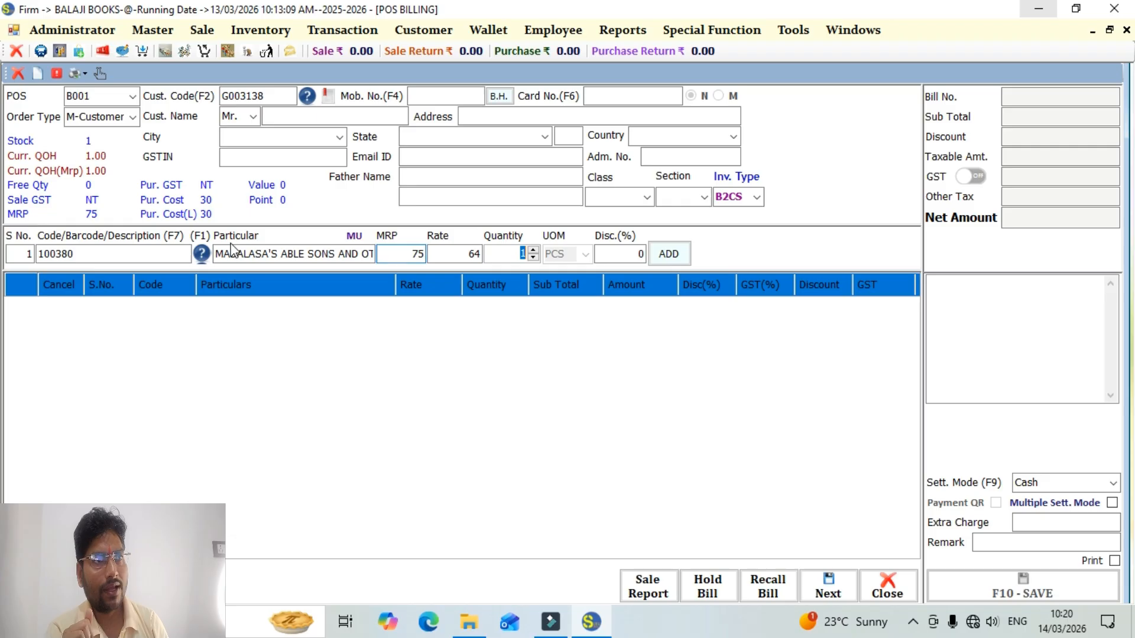
key("Return")
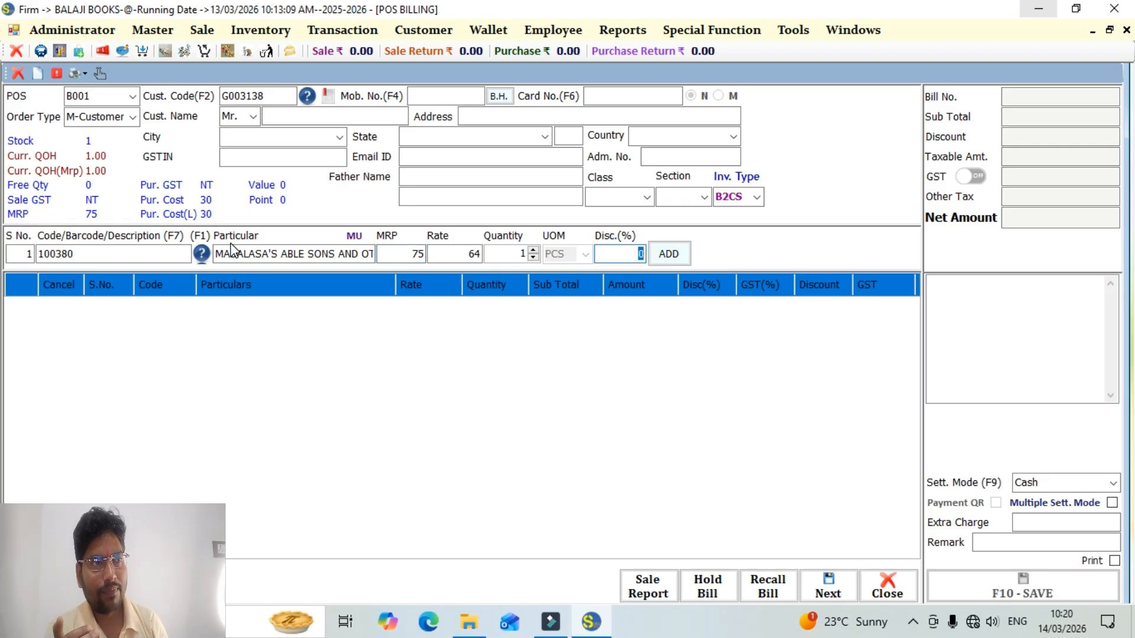
key("Return")
key("Return")
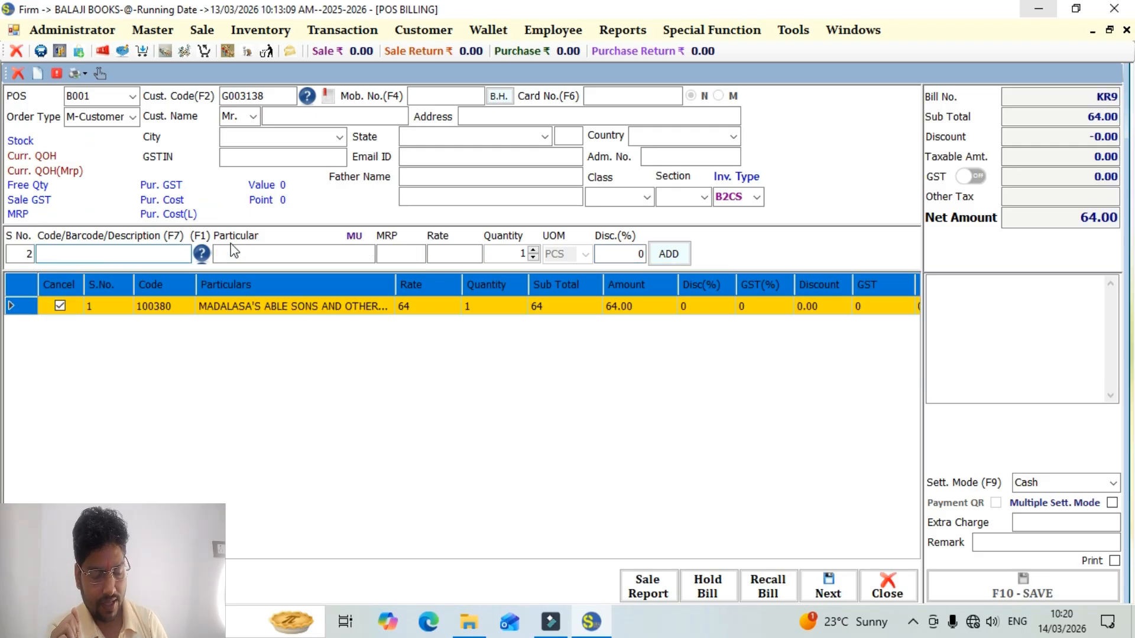
Add MADHUBANI ART as the second bill item with quantity 1 and no discount.
type("M")
key("Down")
key("Down")
key("Down")
key("Return")
key("Return")
key("Return")
key("Return")
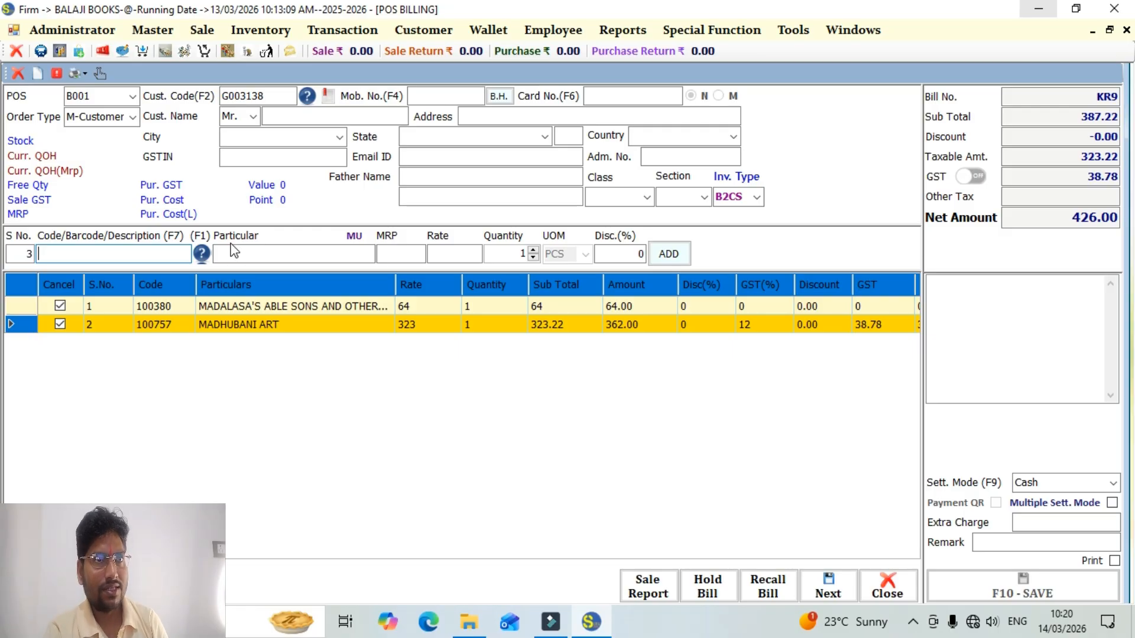
Look up the customer by name and assign the matching class 10 KR MANGALAM student to the bill.
key("F2")
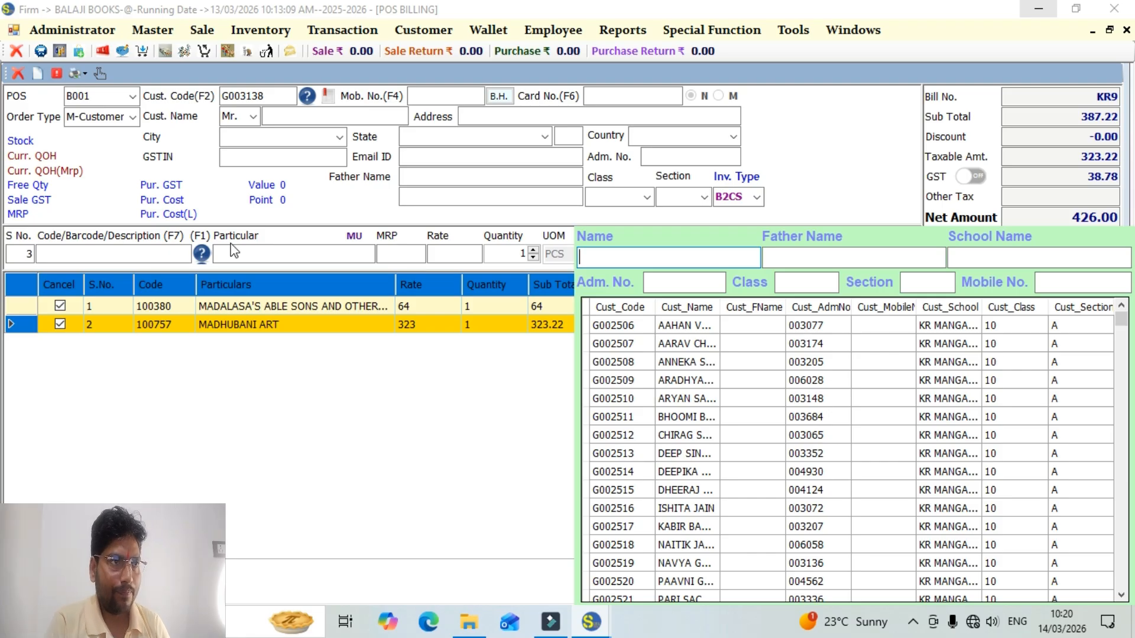
type("anne")
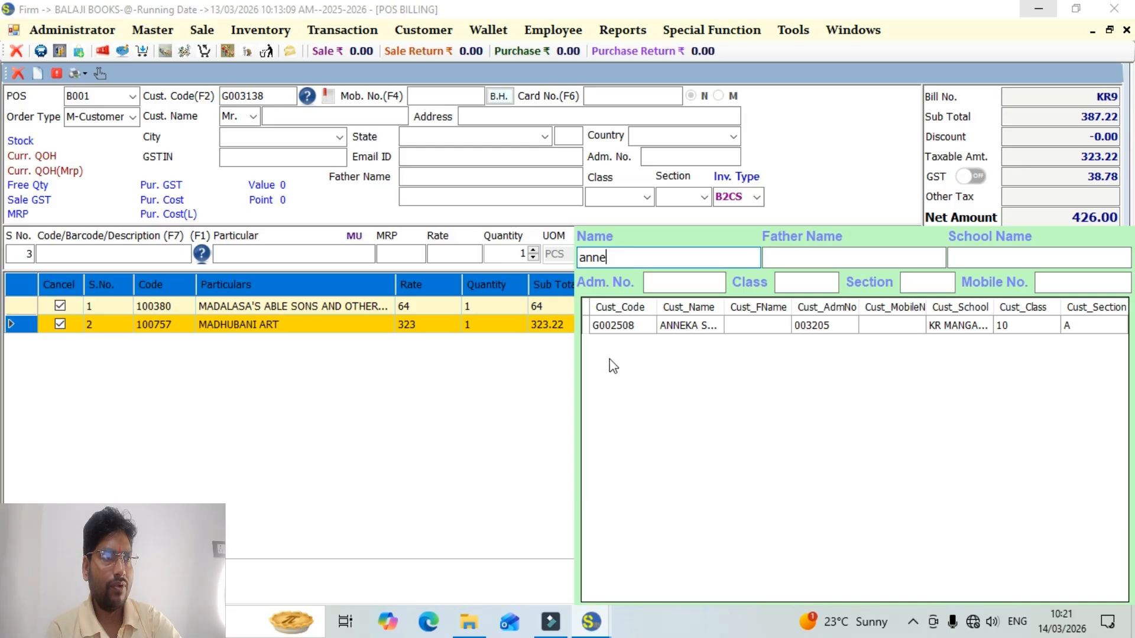
double_click(620, 326)
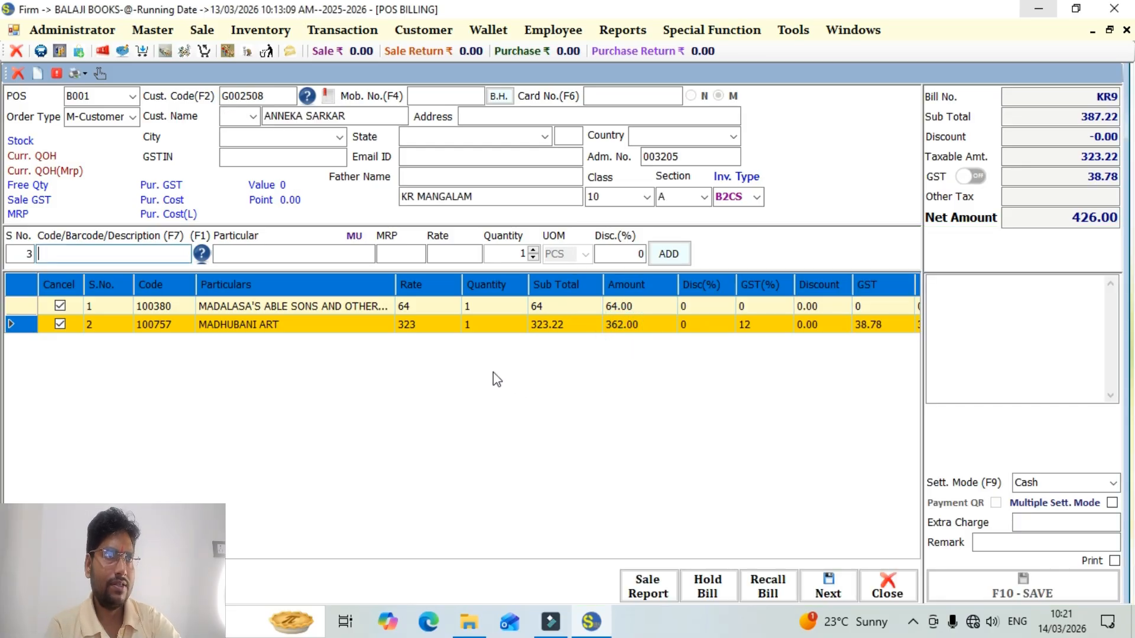
Cycle through the settlement modes, including Cheque, Credit/Debit Card, GPay and Bank Transfer, and return to Cash.
key("Return")
key("Return")
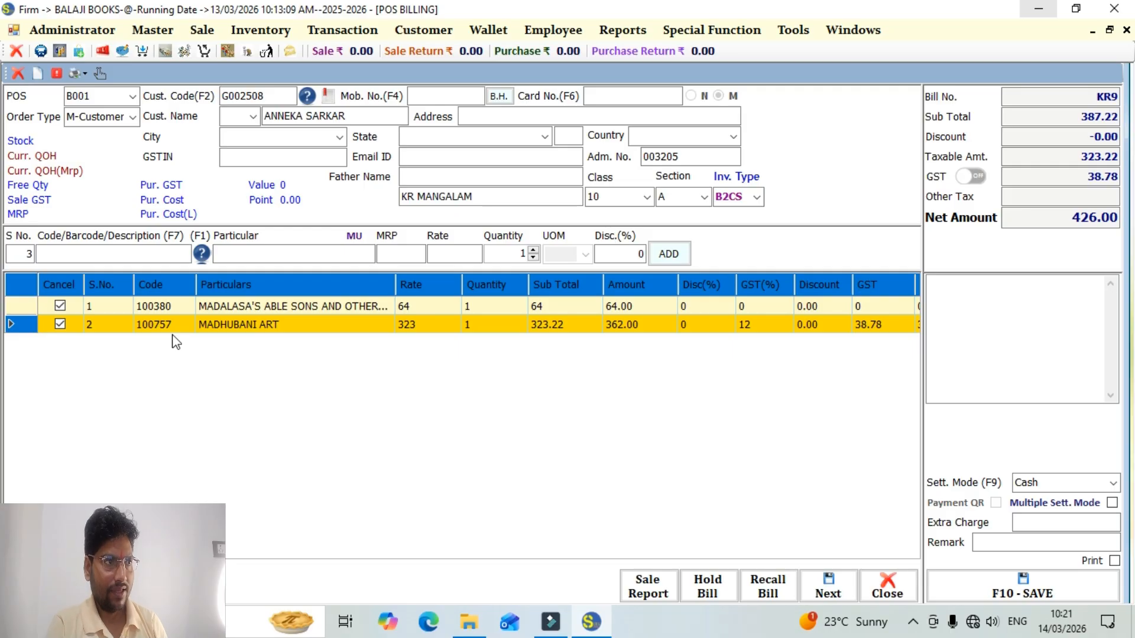
key("Down")
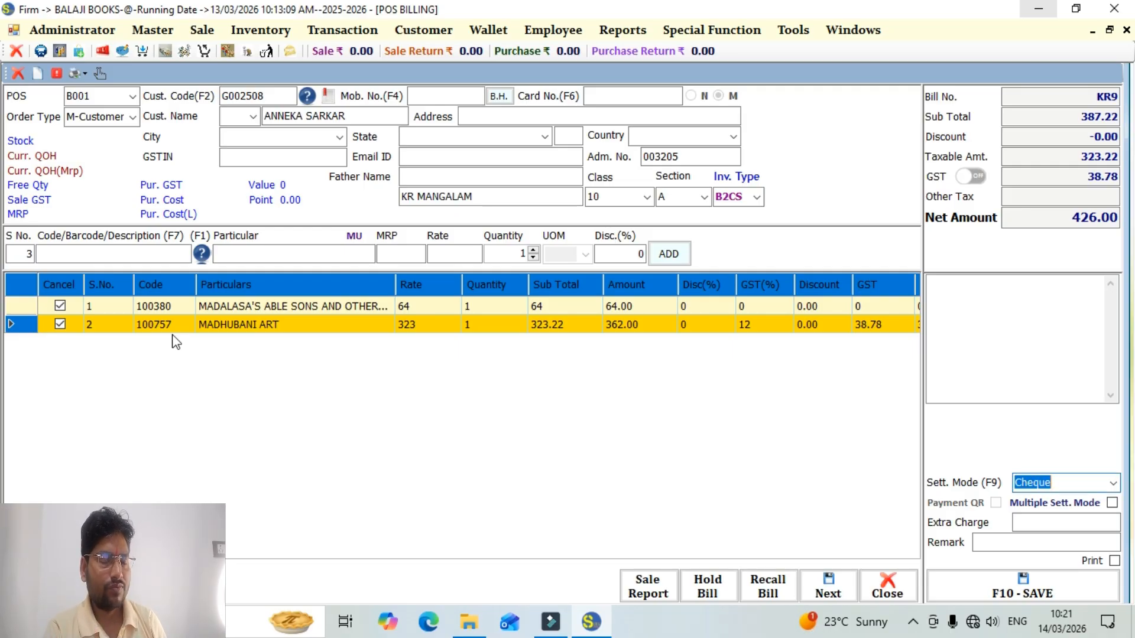
key("Down")
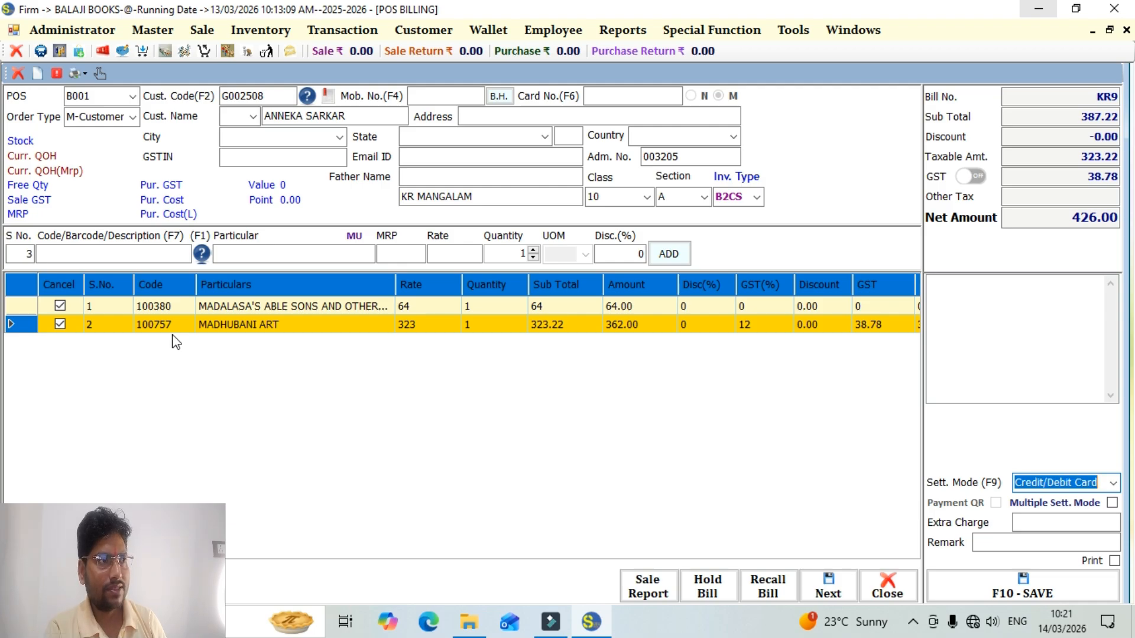
key("Down")
key("Down")
key("Down")
key("Down")
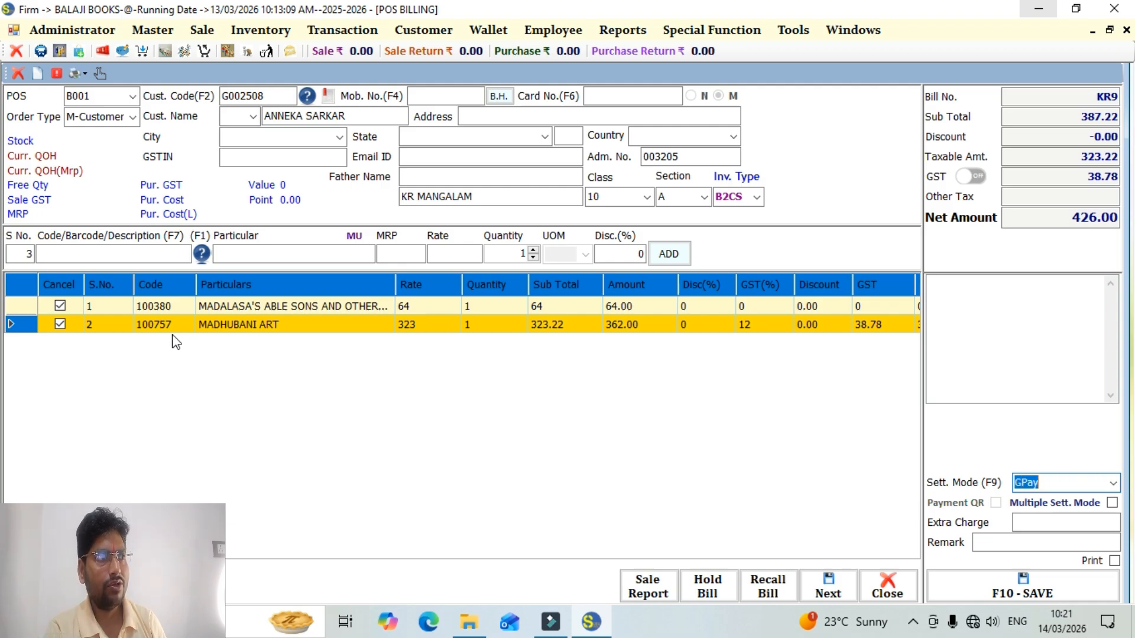
key("Down")
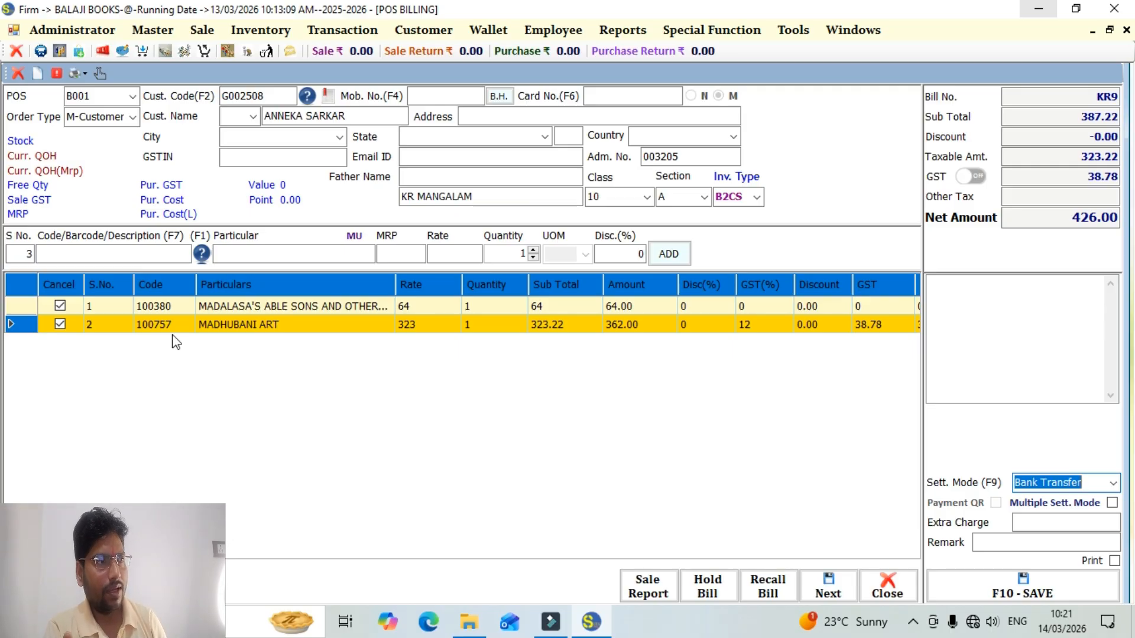
key("Down")
key("Down")
key("Down")
key("Down")
key("Down")
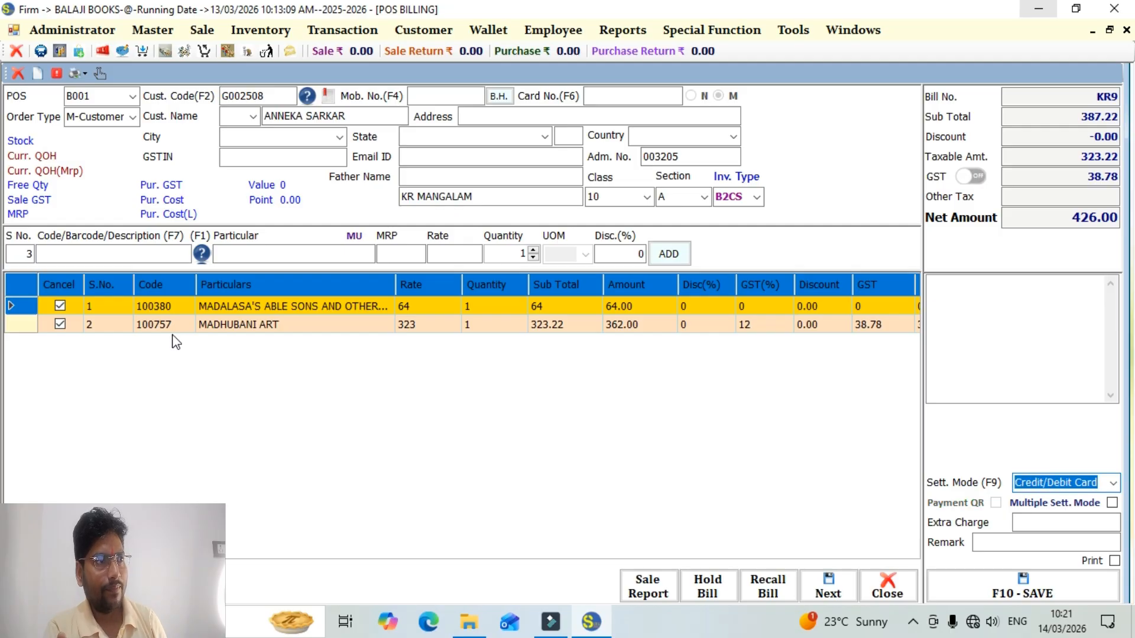
key("Down")
key("Down")
Save the bill with Cash settlement and dismiss the PDF print output without saving a file.
key("Tab")
key("Tab")
key("Tab")
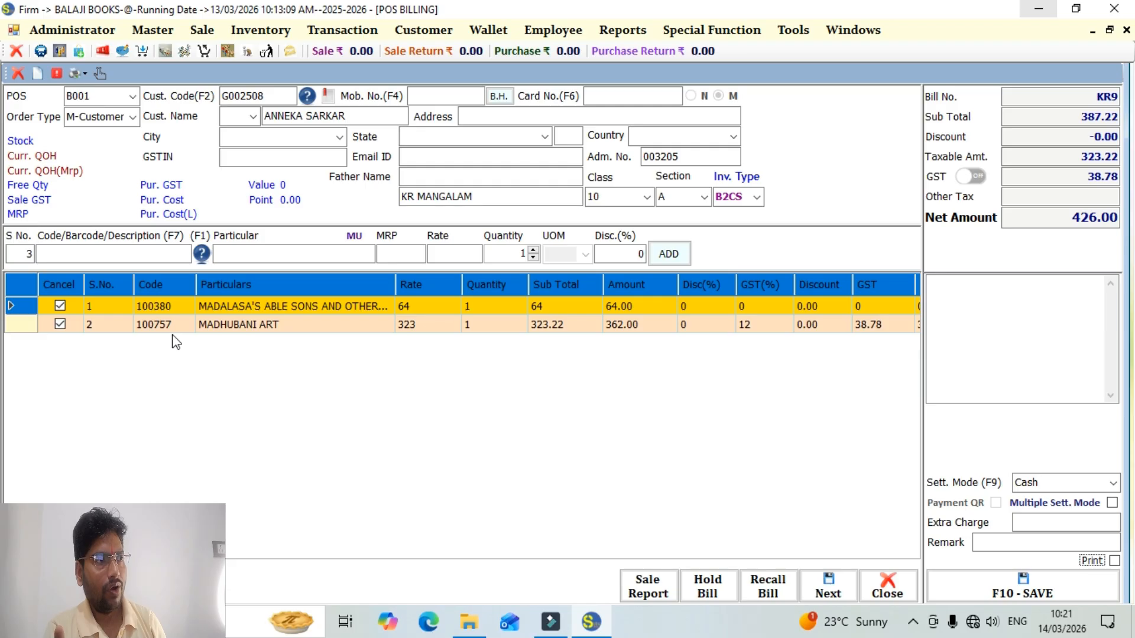
key("Tab")
key("Return")
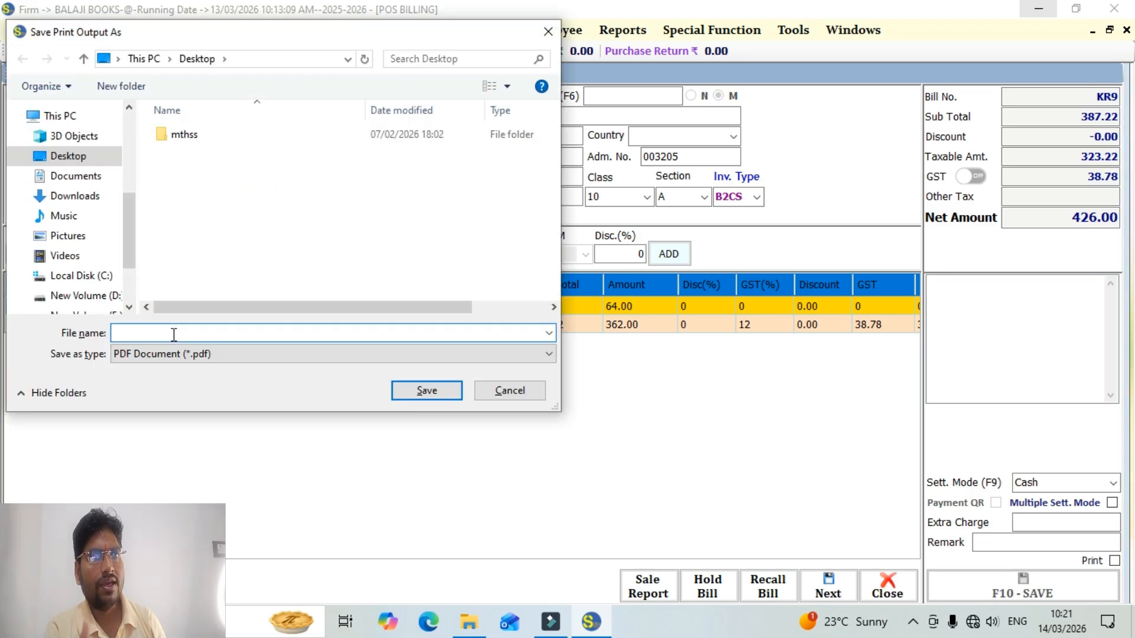
key("Escape")
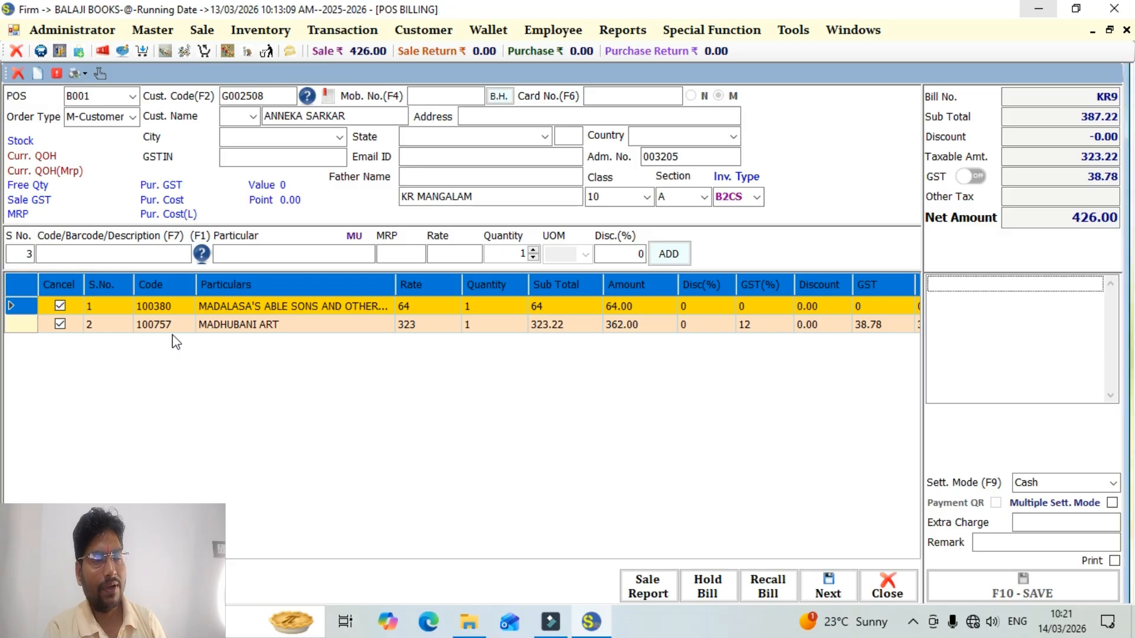
key("Escape")
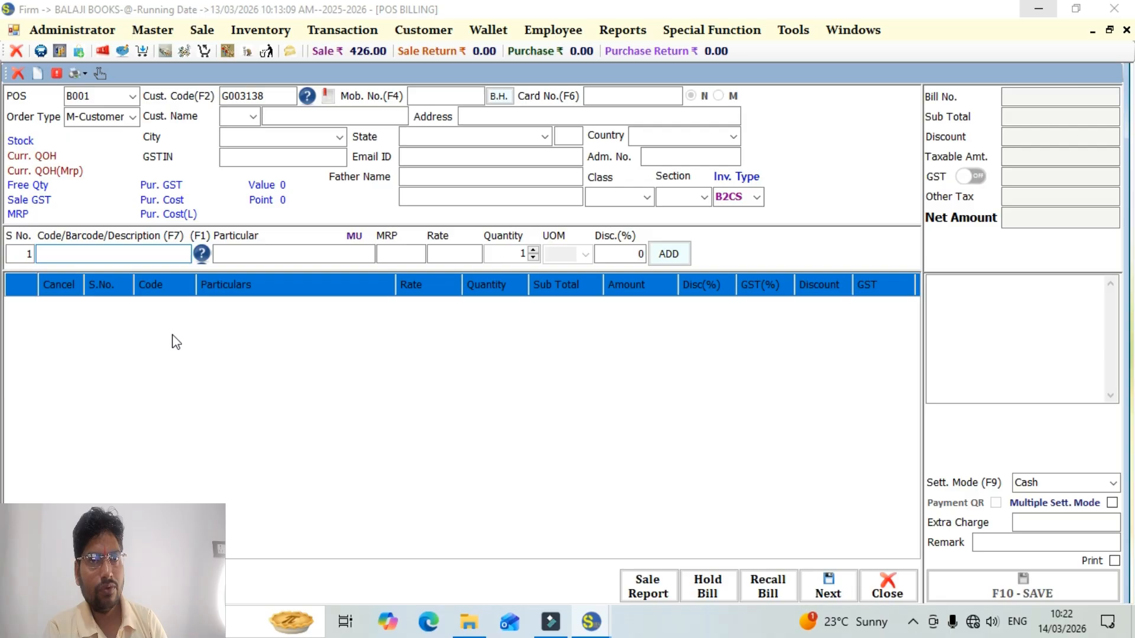
Open the saved two-item bill through Reprint Bill with the Show Bill option, review the invoice and close it.
key("ctrl+p")
left_click(635, 323)
left_click(588, 342)
left_click(596, 416)
left_click(556, 455)
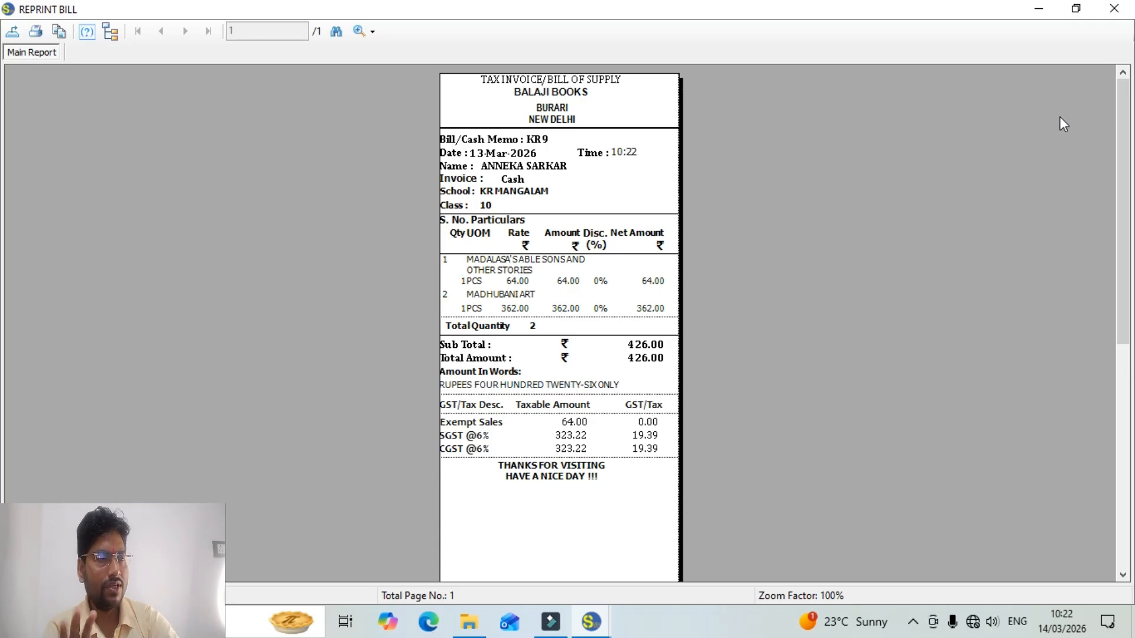
left_click(1110, 16)
left_click(744, 135)
Assign the ninth customer in the customer list to a new bill and add the KRM 1 set.
left_click(307, 96)
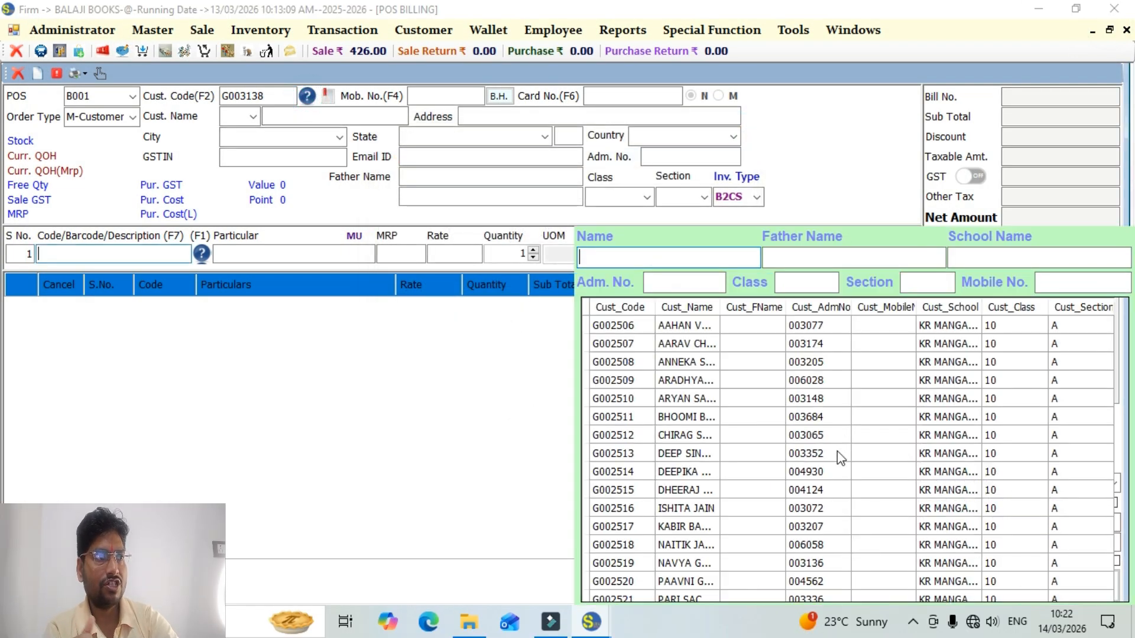
double_click(628, 473)
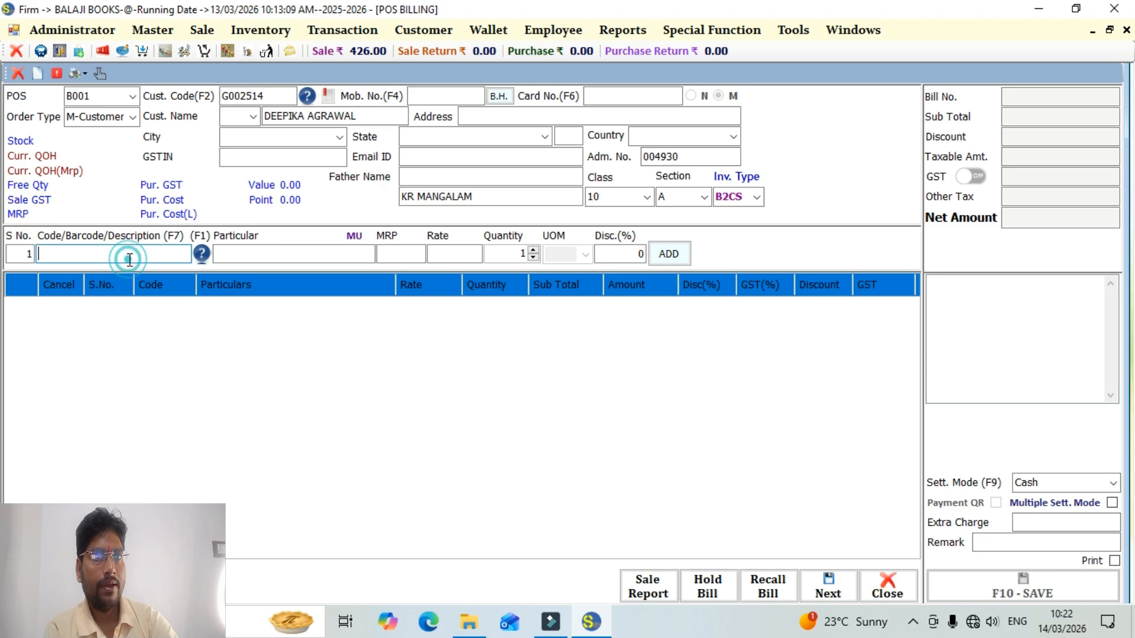
type("KR")
key("Down")
key("Down")
key("Down")
key("Down")
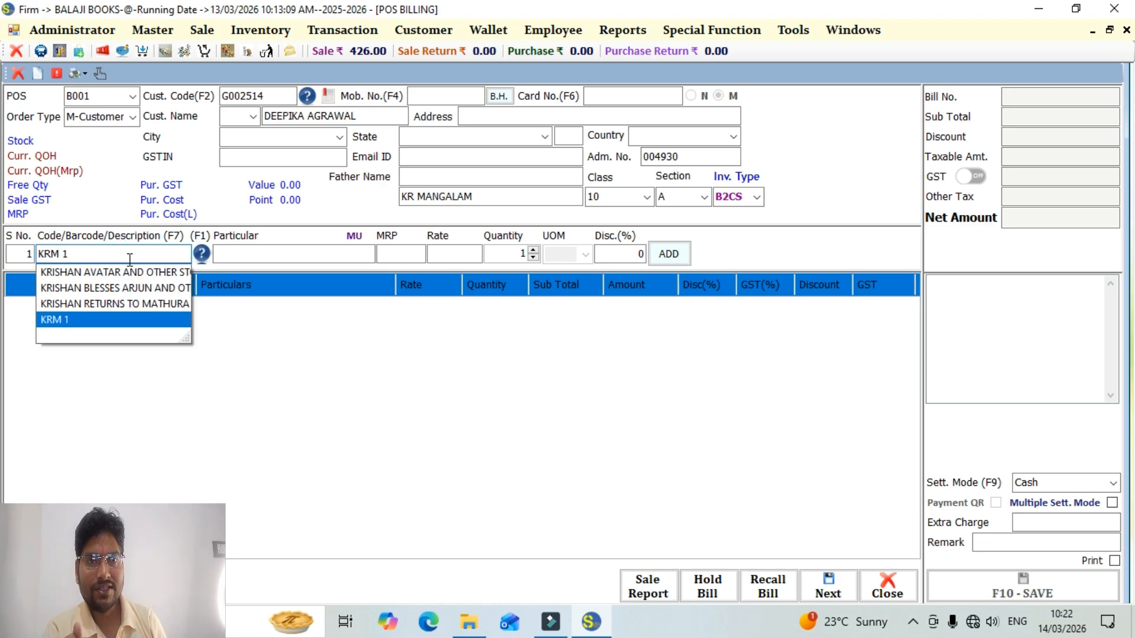
key("Return")
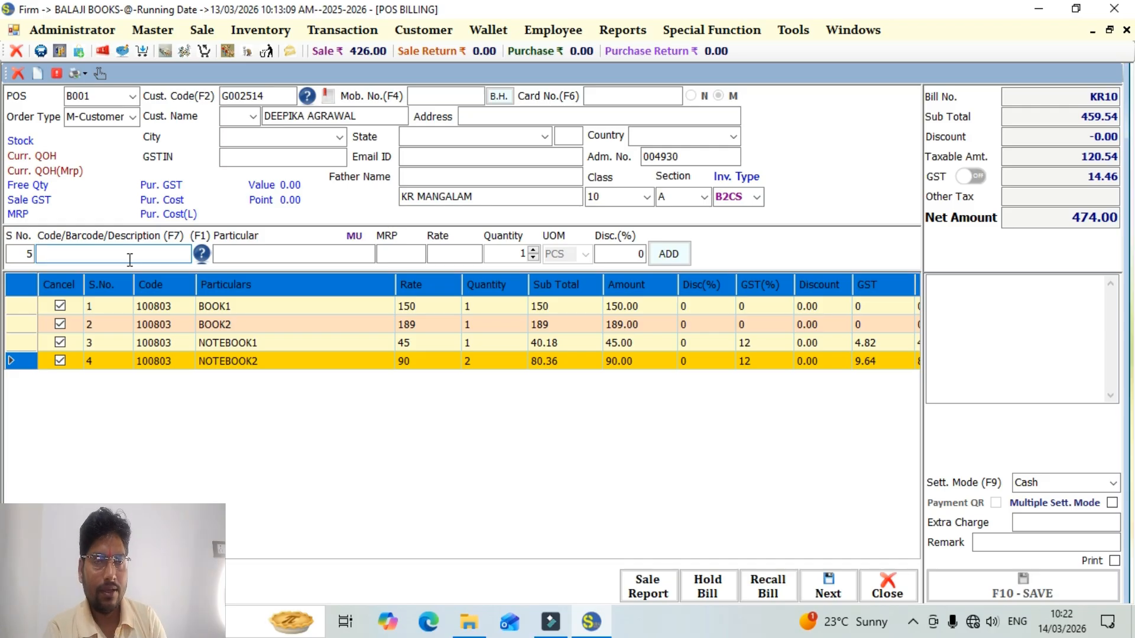
Exclude BOOK2 from the set and save the bill with Cash settlement, dismissing the print output.
left_click(62, 325)
left_click(60, 324)
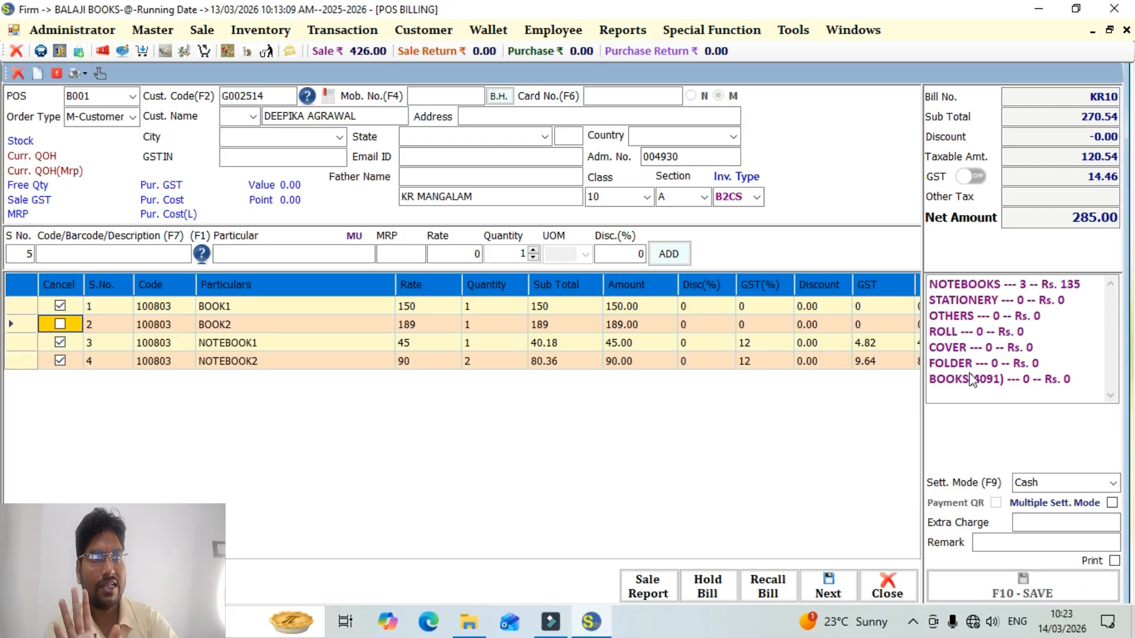
left_click(127, 256)
key("Tab")
key("Tab")
key("Tab")
key("Tab")
key("Tab")
key("Tab")
key("Tab")
key("Tab")
key("Return")
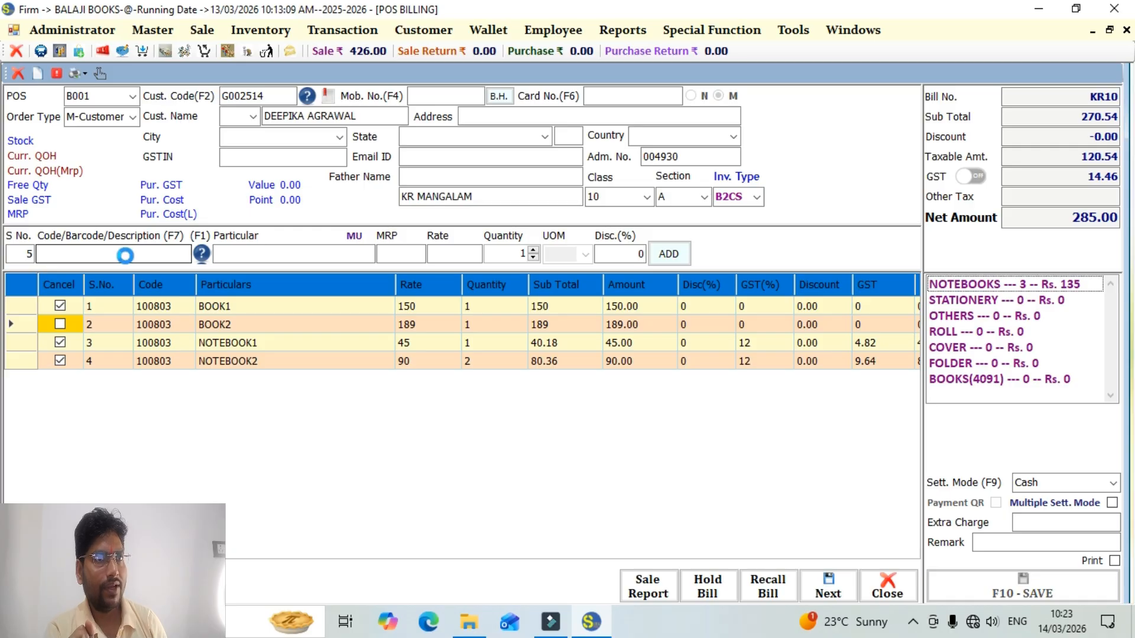
key("Escape")
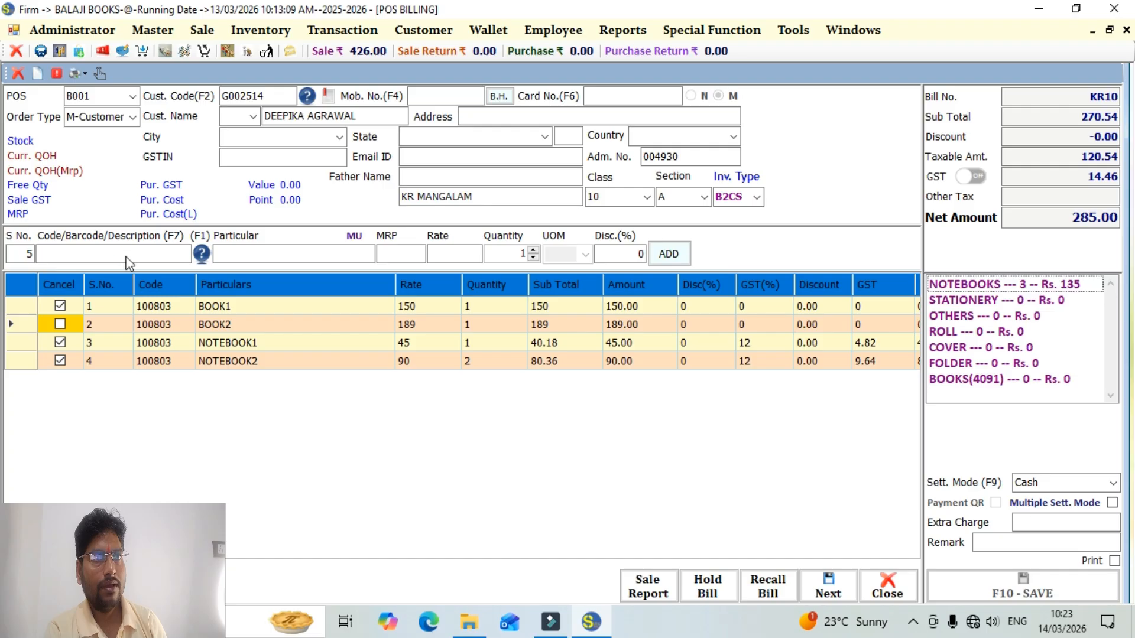
key("Escape")
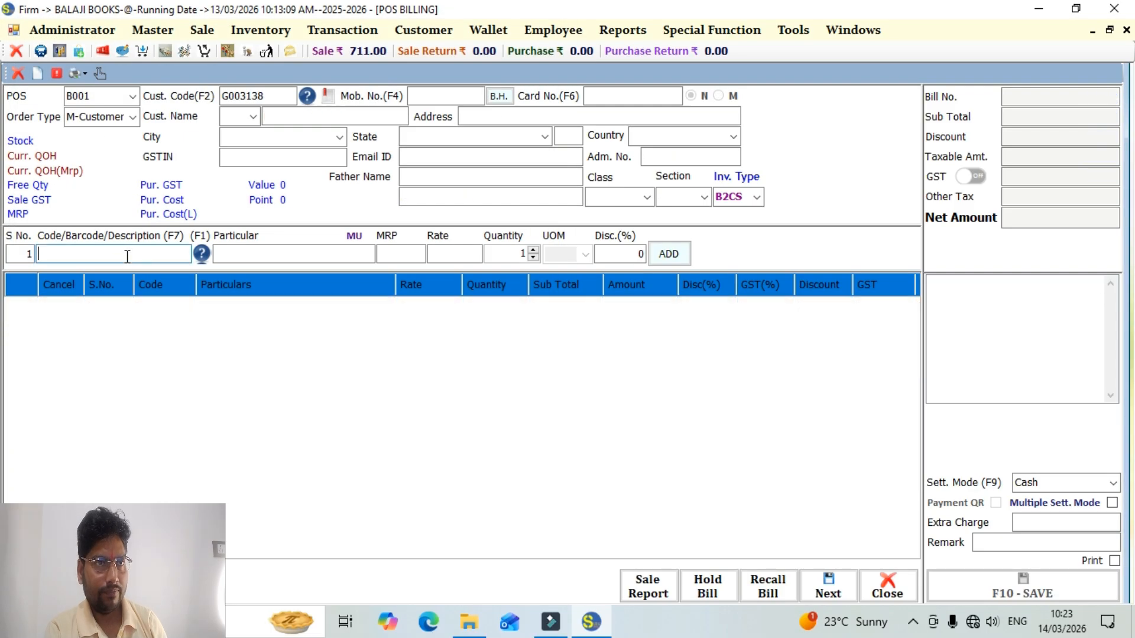
Show the newly saved KRM 1 set bill through Reprint Bill, review its invoice and close it.
key("ctrl+p")
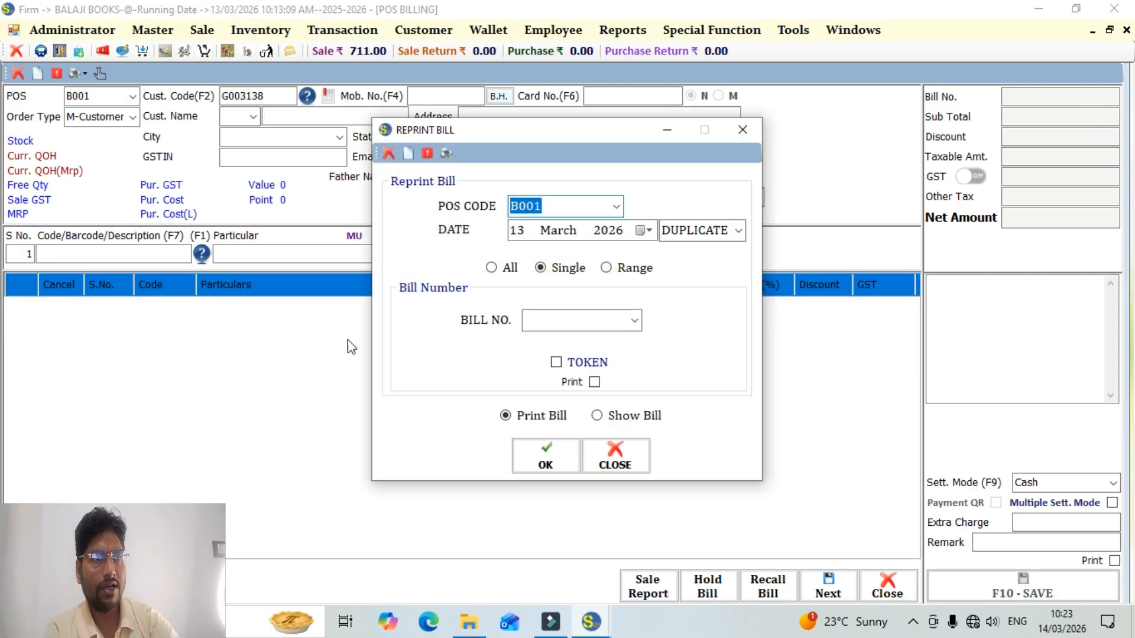
left_click(635, 324)
left_click(600, 358)
left_click(597, 416)
left_click(554, 465)
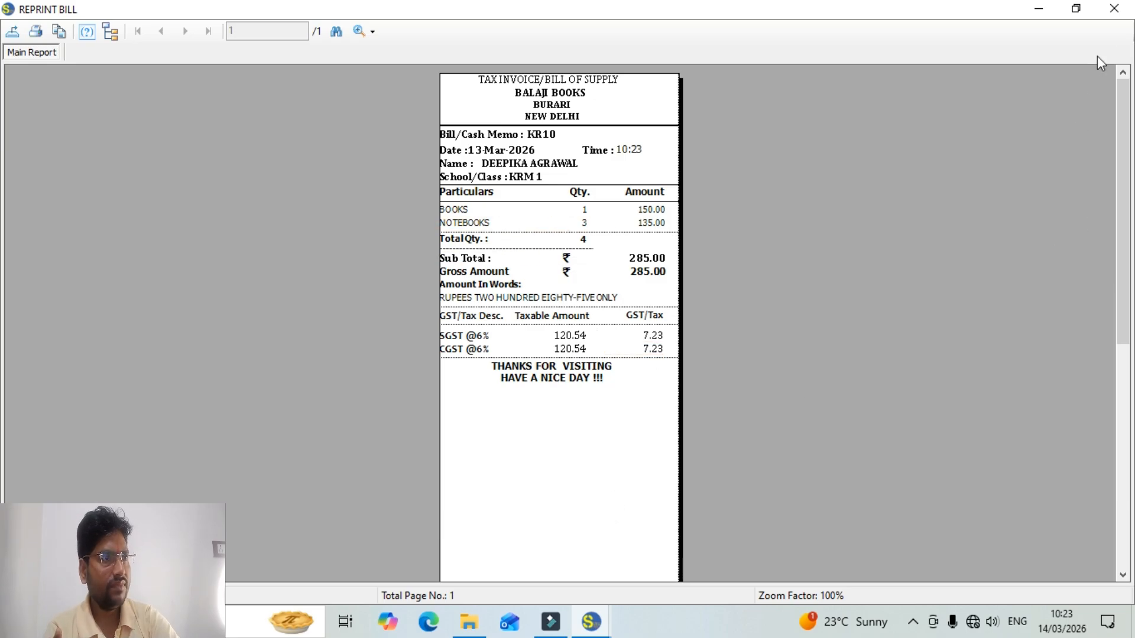
left_click(1106, 17)
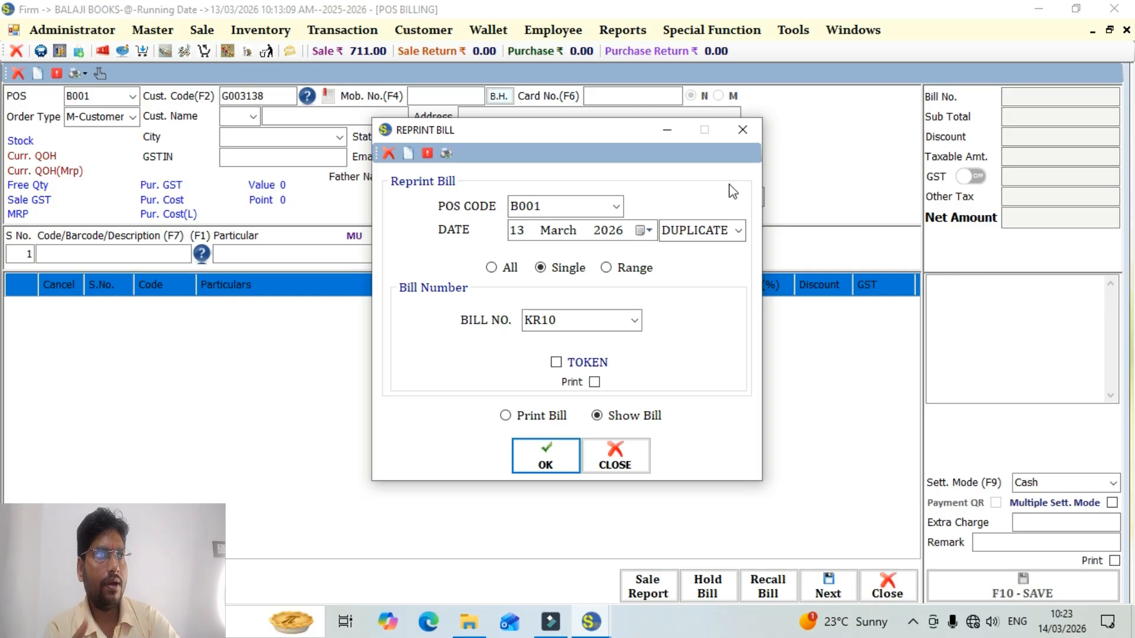
left_click(736, 140)
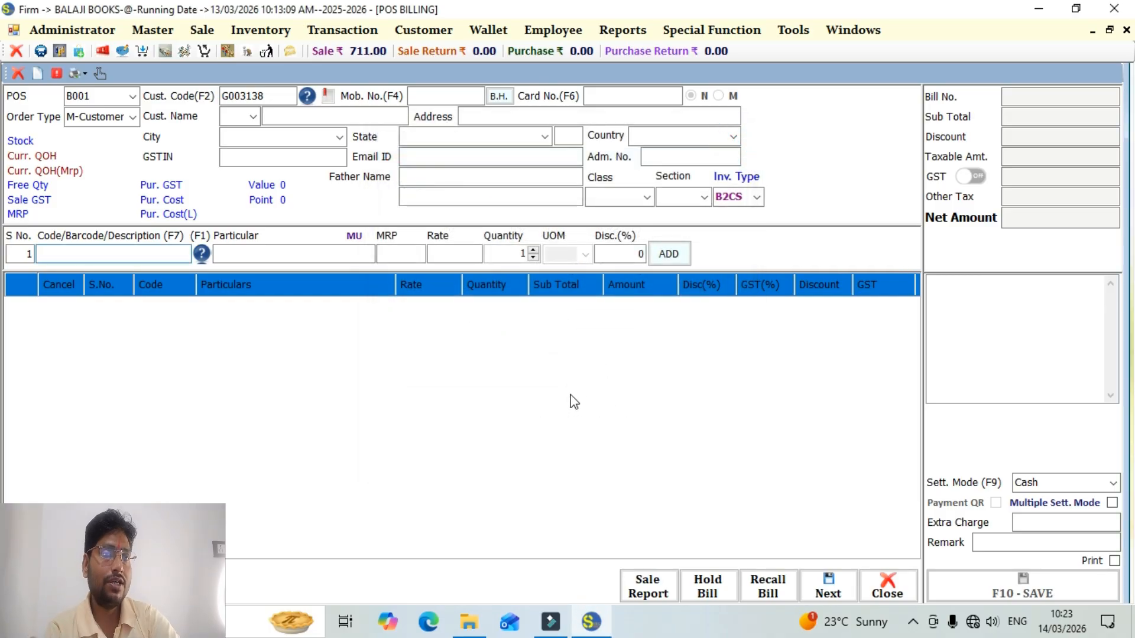
Start a new item in the Item Master and enter TEST SET as its description.
left_click(168, 39)
mouse_move(187, 70)
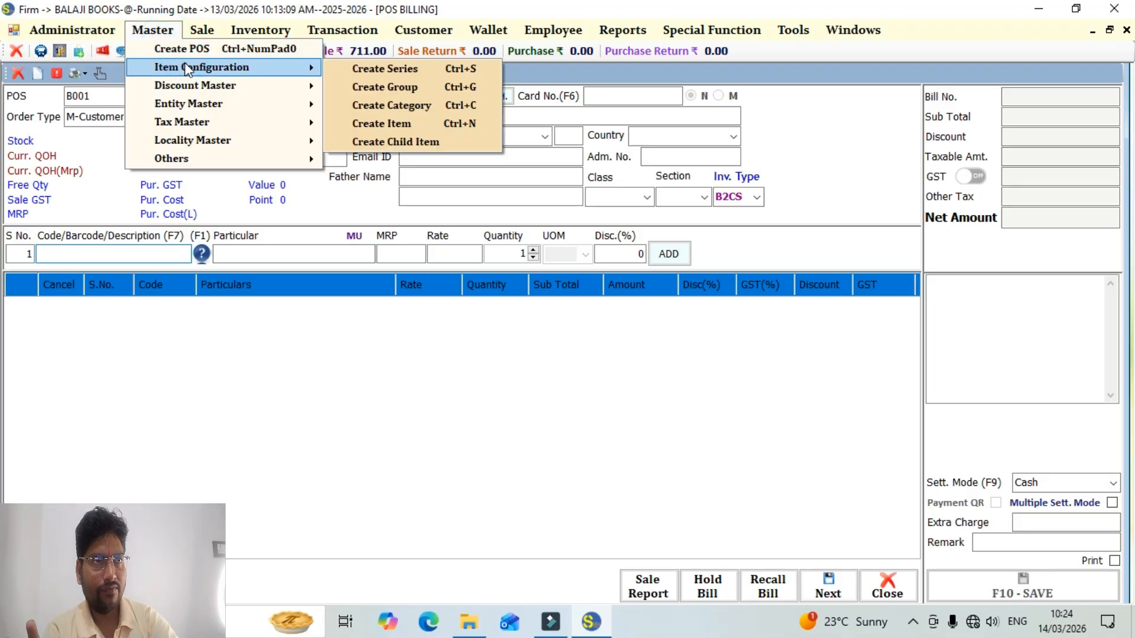
left_click(387, 123)
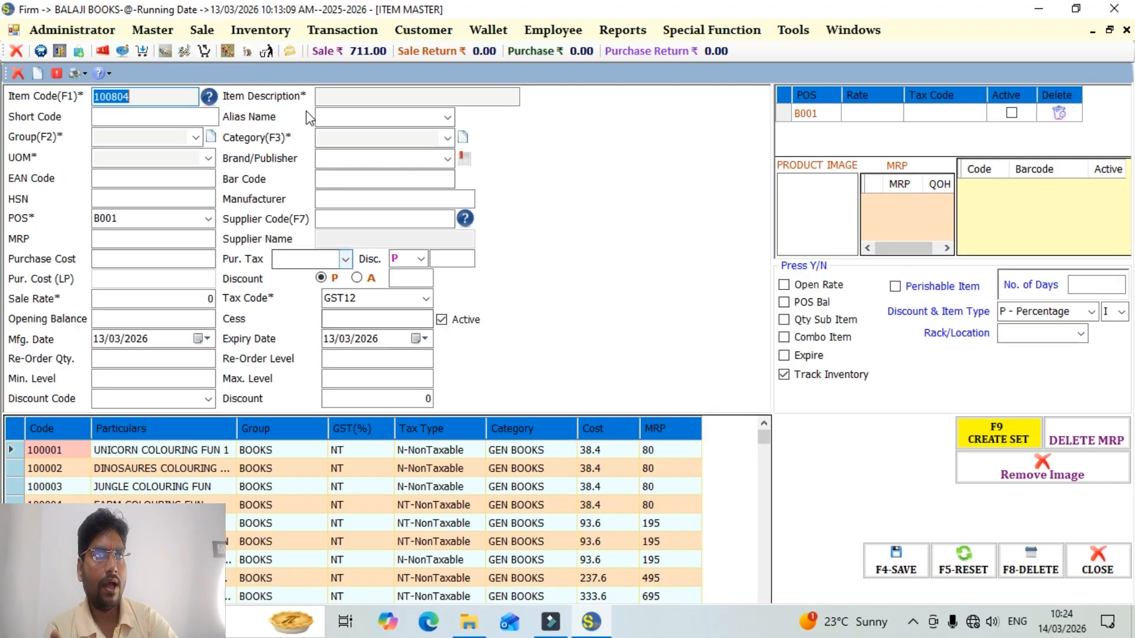
left_click(334, 97)
type("TEST SET")
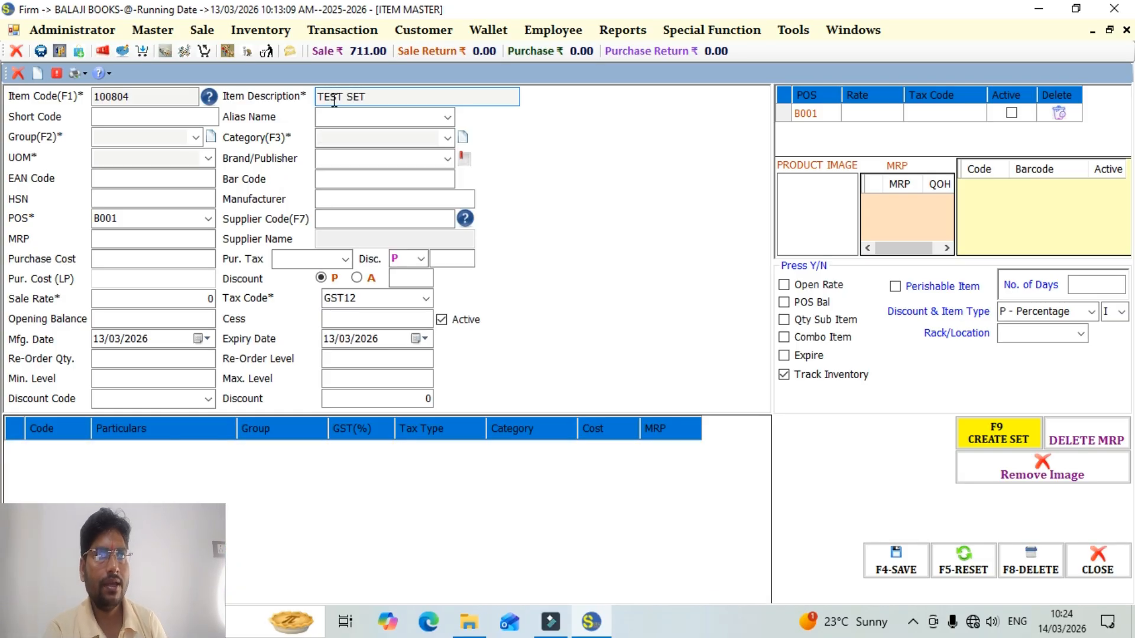
key("Return")
key("Return")
Assign the new item to group SET and category TEST, with SET as its unit of measure.
type("ST")
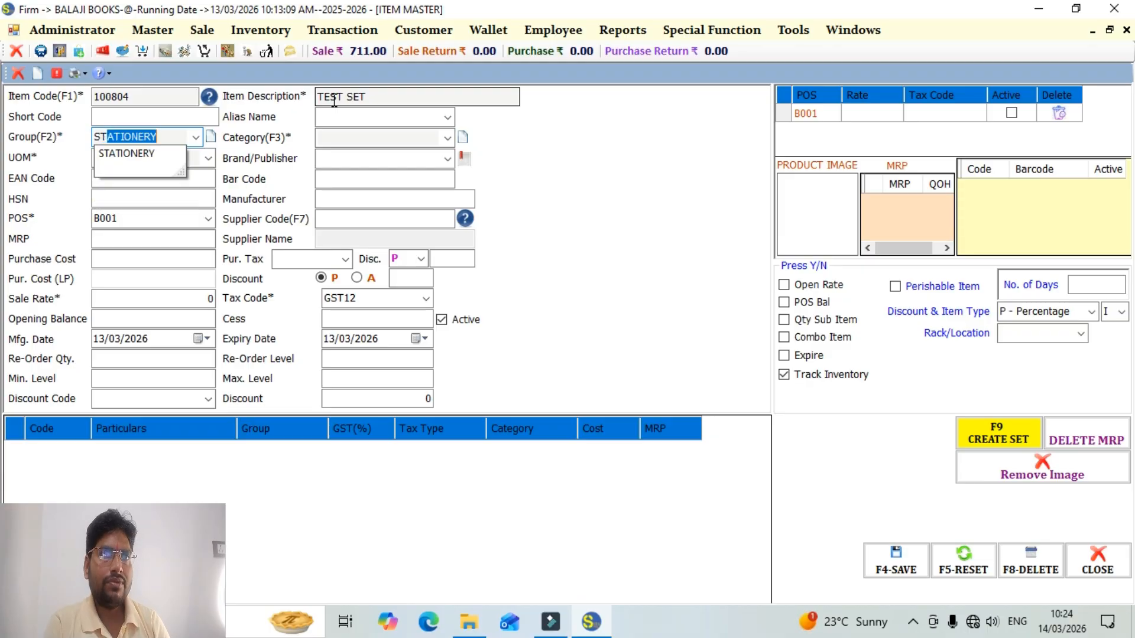
key("BackSpace")
key("BackSpace")
type("ET")
key("Return")
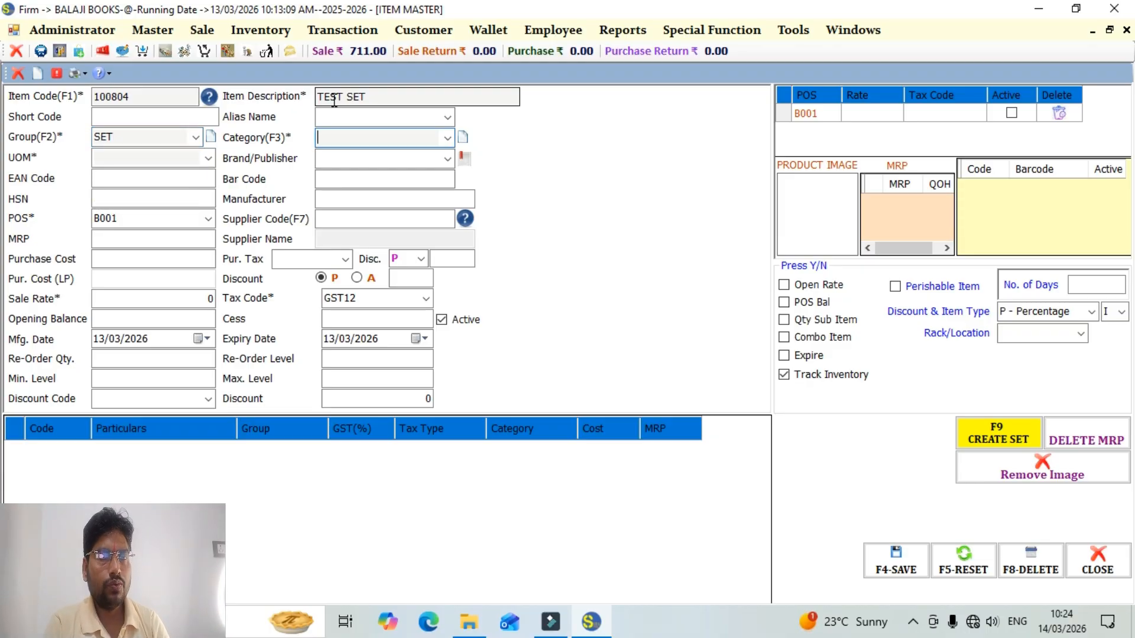
type("ETU")
key("BackSpace")
key("BackSpace")
key("BackSpace")
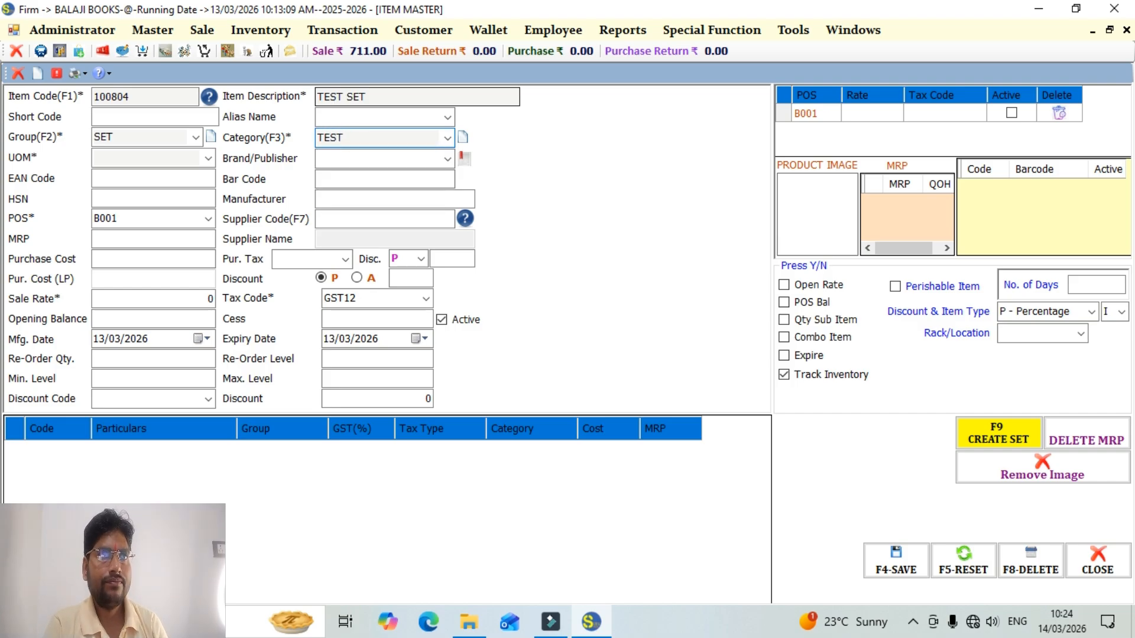
key("Return")
type("SET")
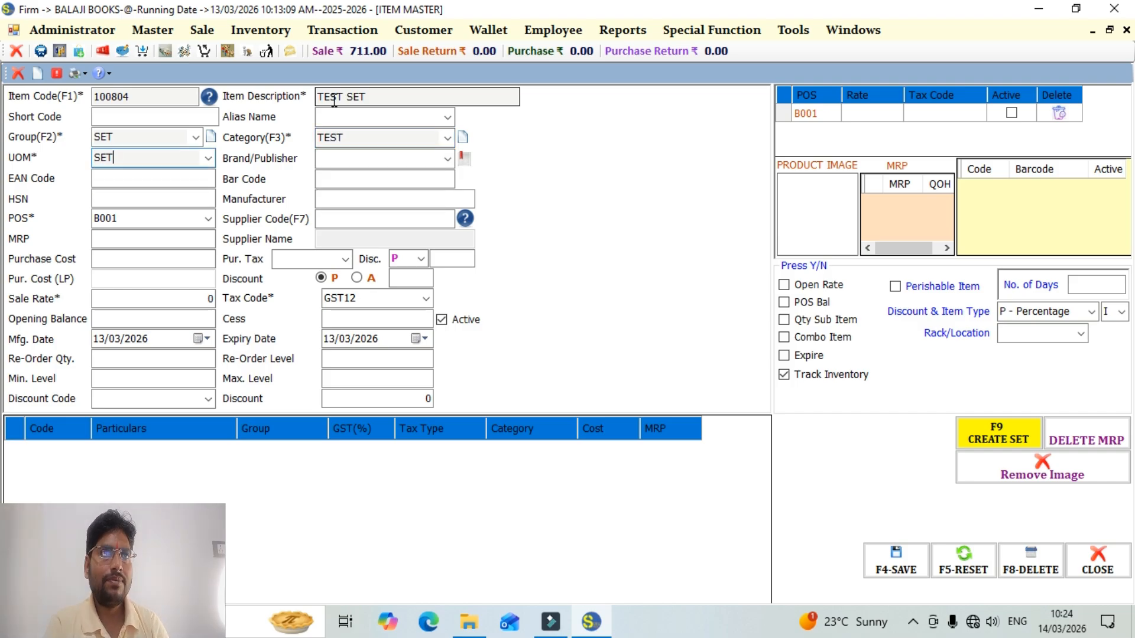
Leave the item's MRP, purchase cost and sale rate at 0 and set its tax code to NT.
key("Return")
key("Return")
key("Return")
key("Return")
key("Return")
key("Return")
key("Return")
key("Return")
key("Return")
key("Return")
key("Return")
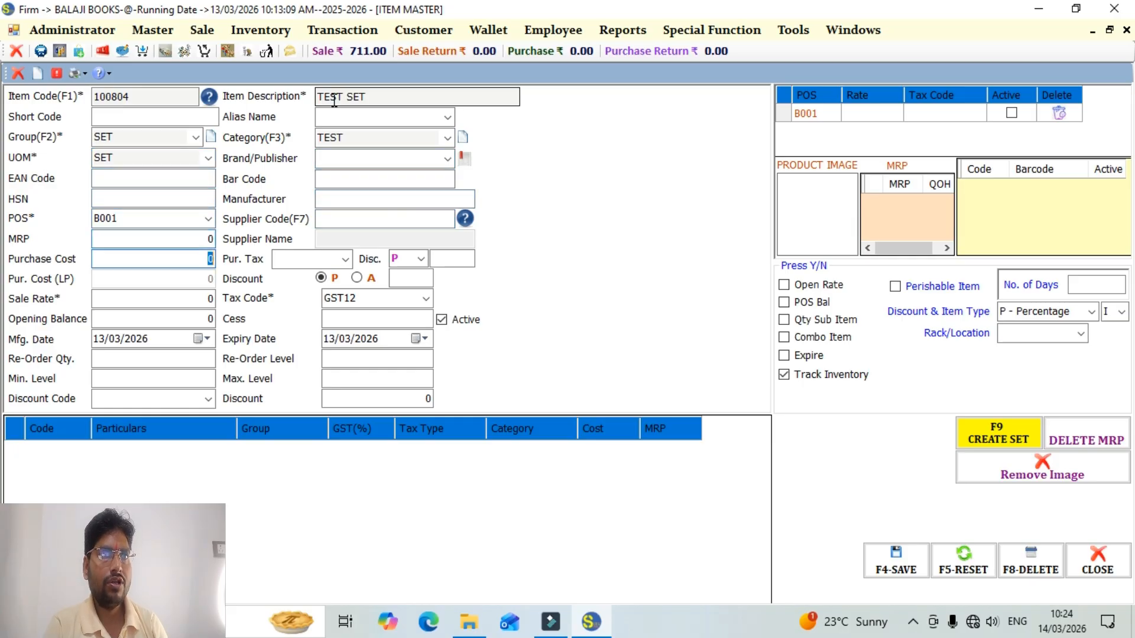
key("Return")
key("Return")
key("Return")
key("Return")
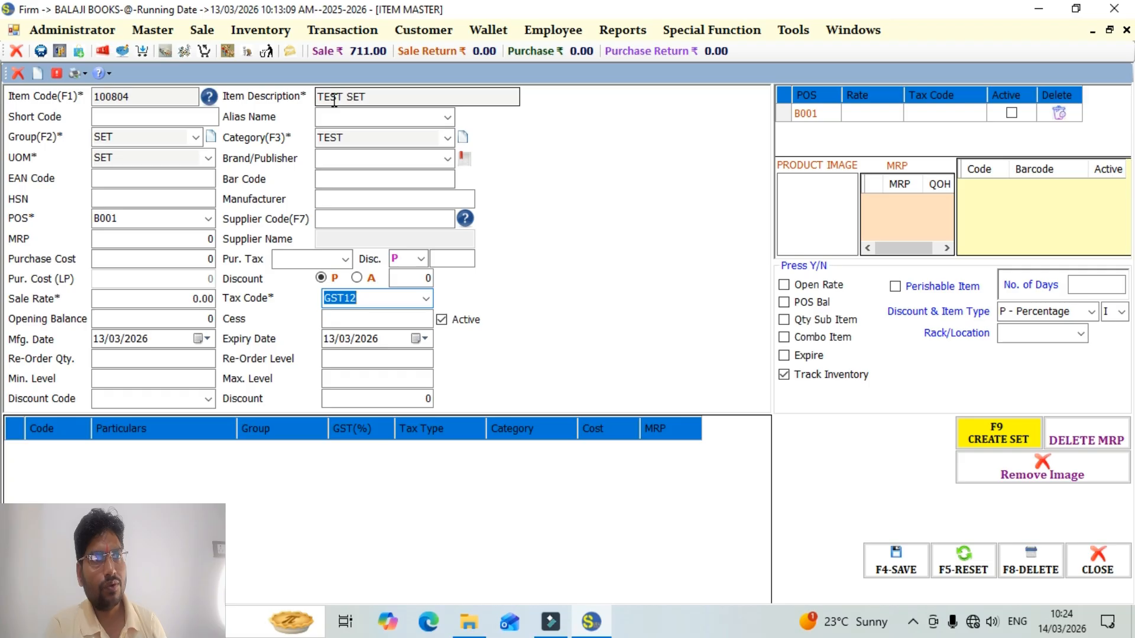
key("Down")
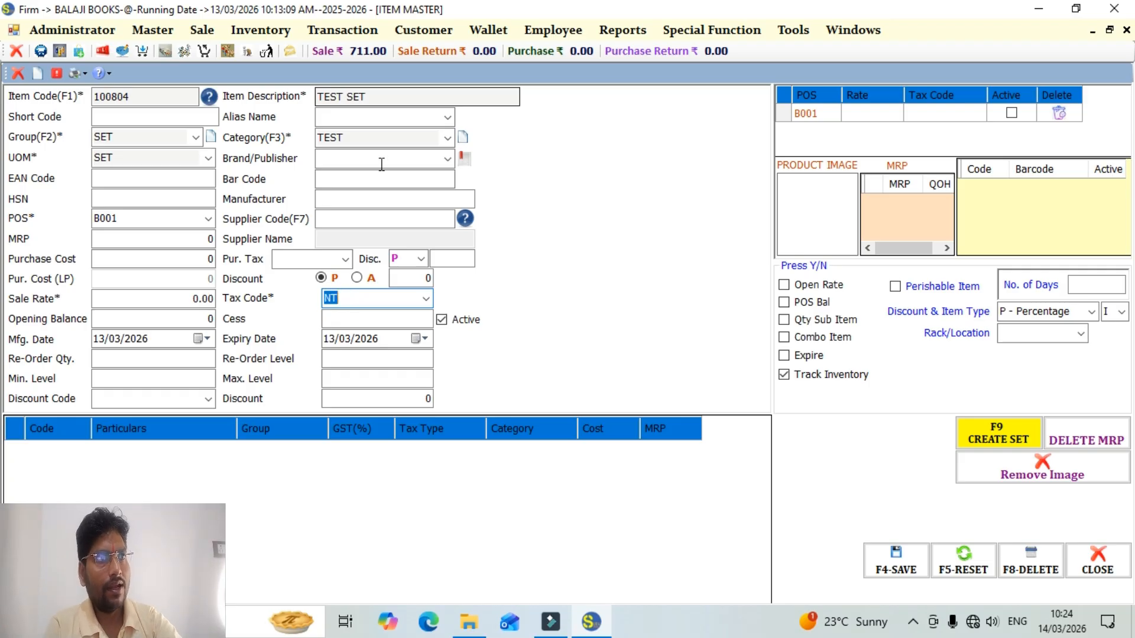
Start creating the item's set and load ORTHODOX 10 LIST UPLOAD 2026 from the ORTHODOX folder in G:\FAIRDEAL BOOK SET 26-27.
left_click(982, 440)
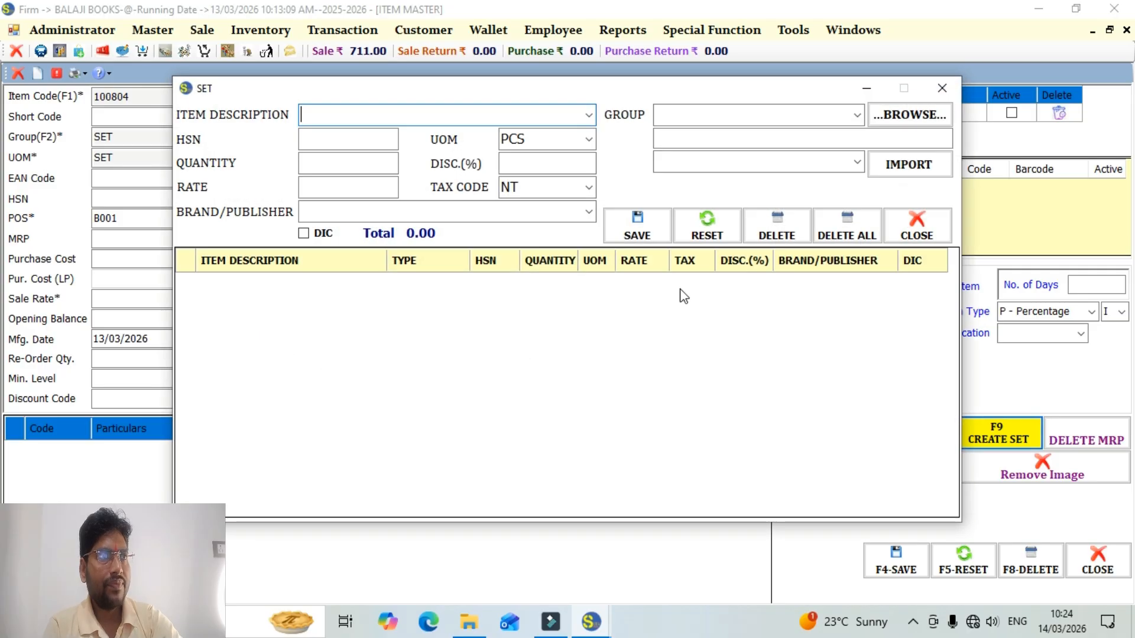
left_click(889, 118)
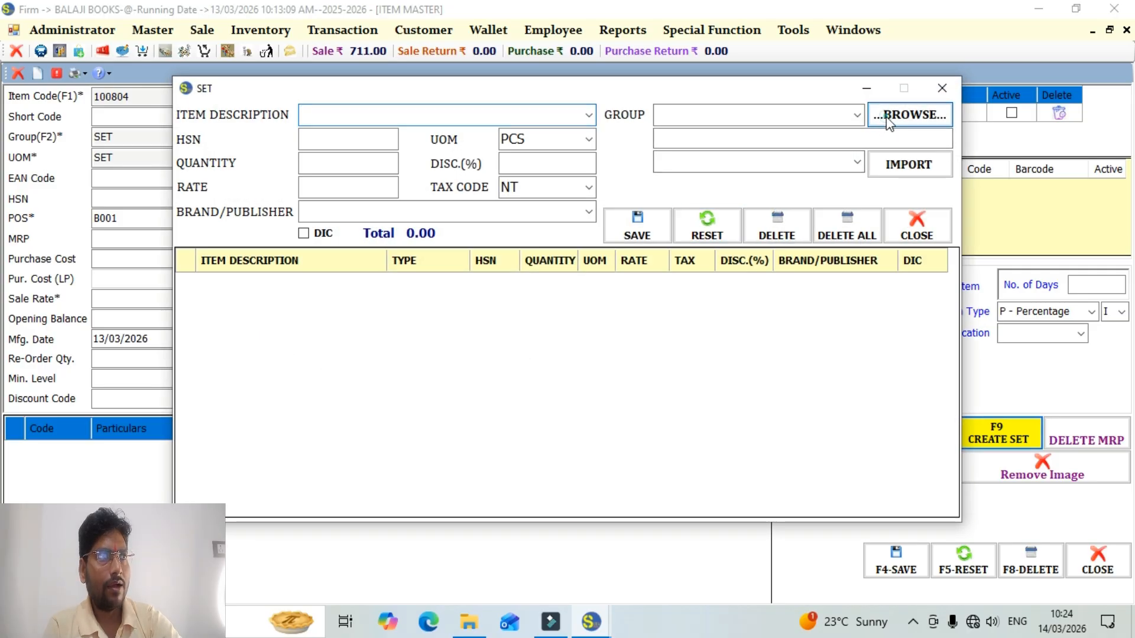
left_click(260, 417)
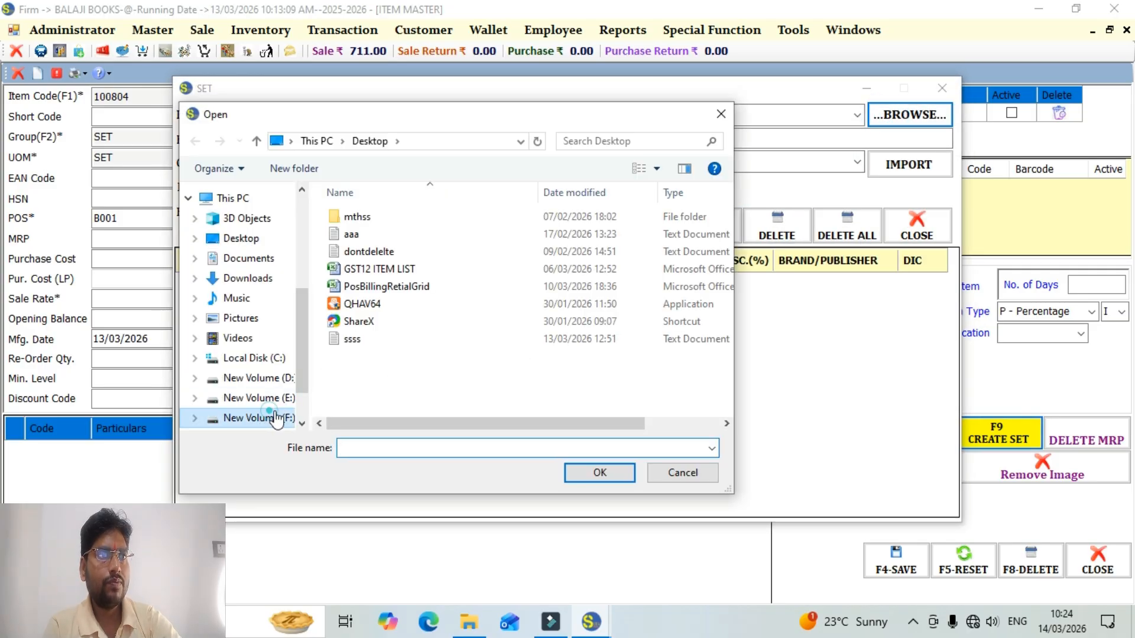
left_click(292, 378)
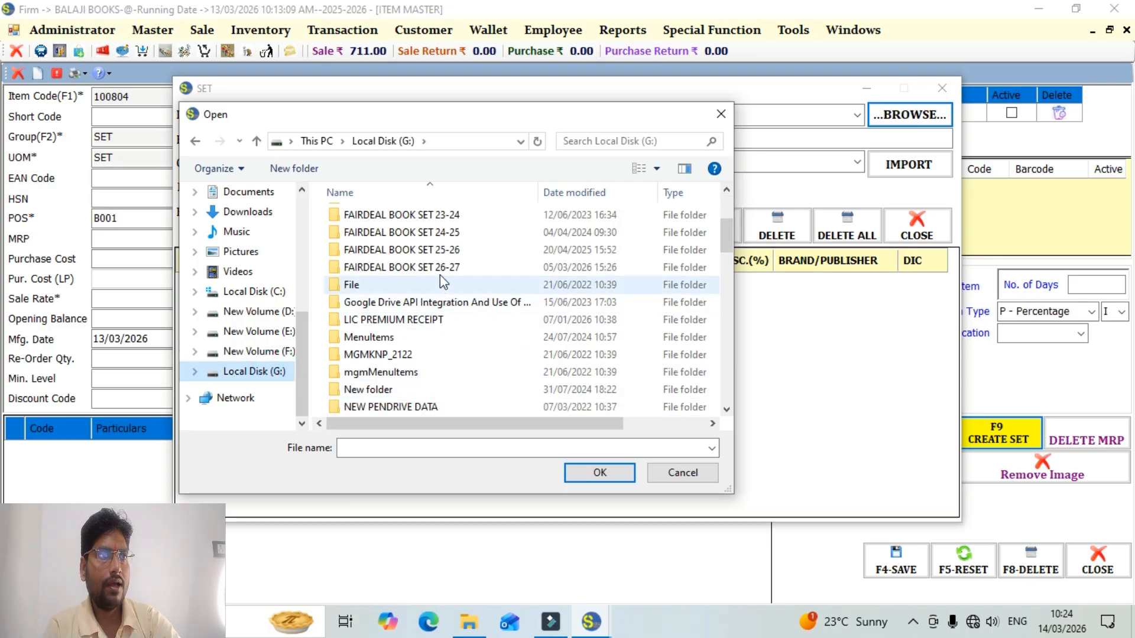
double_click(382, 269)
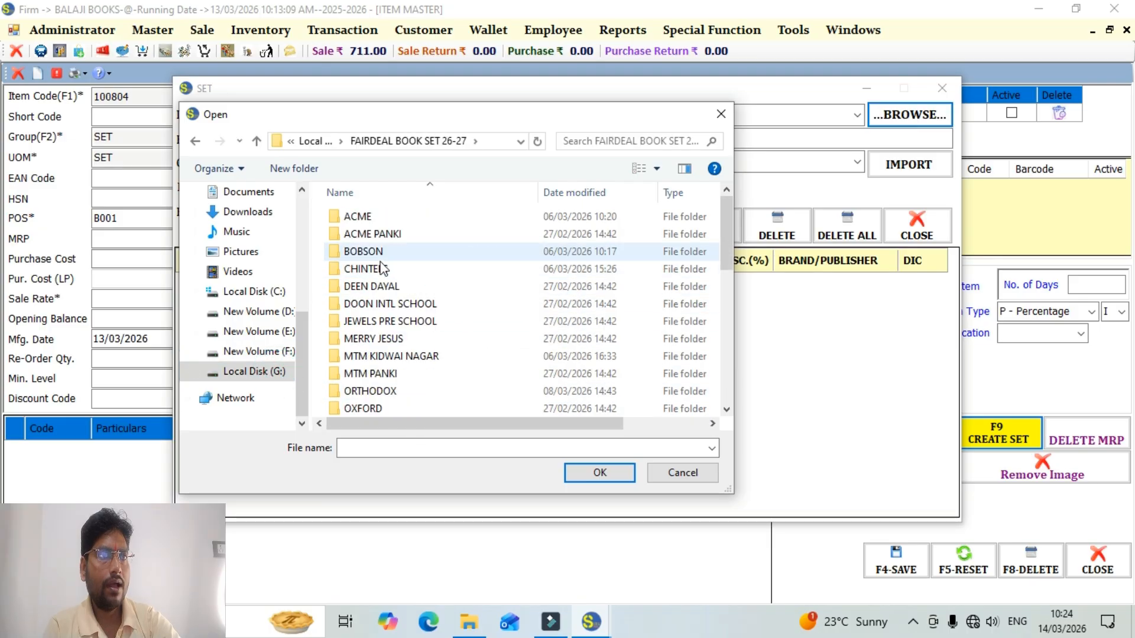
left_click(375, 393)
double_click(374, 394)
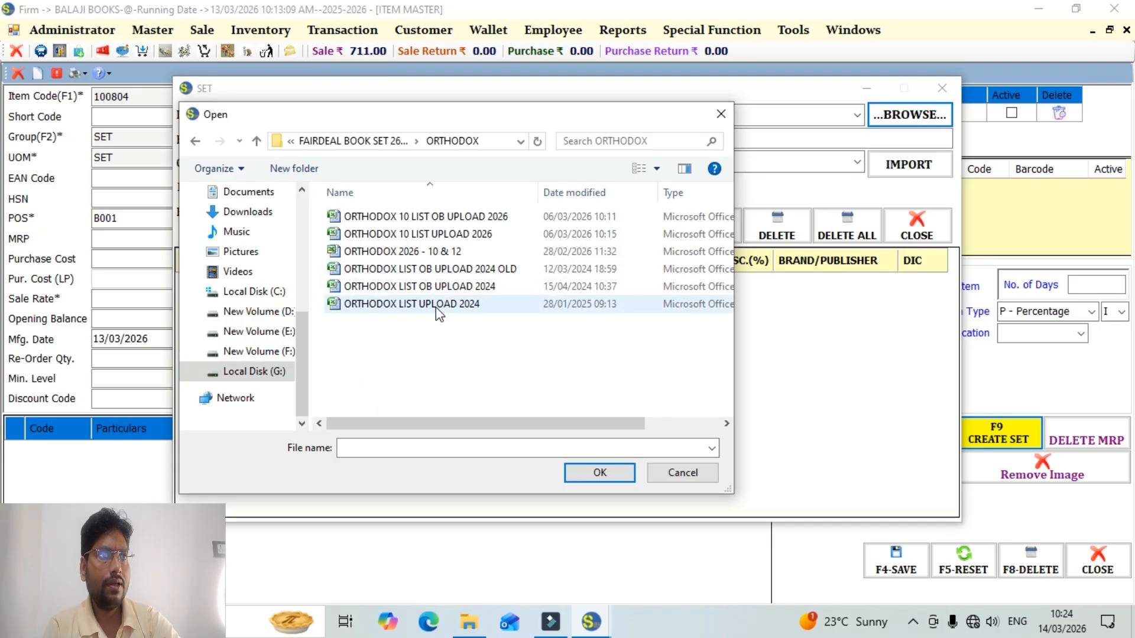
left_click(427, 234)
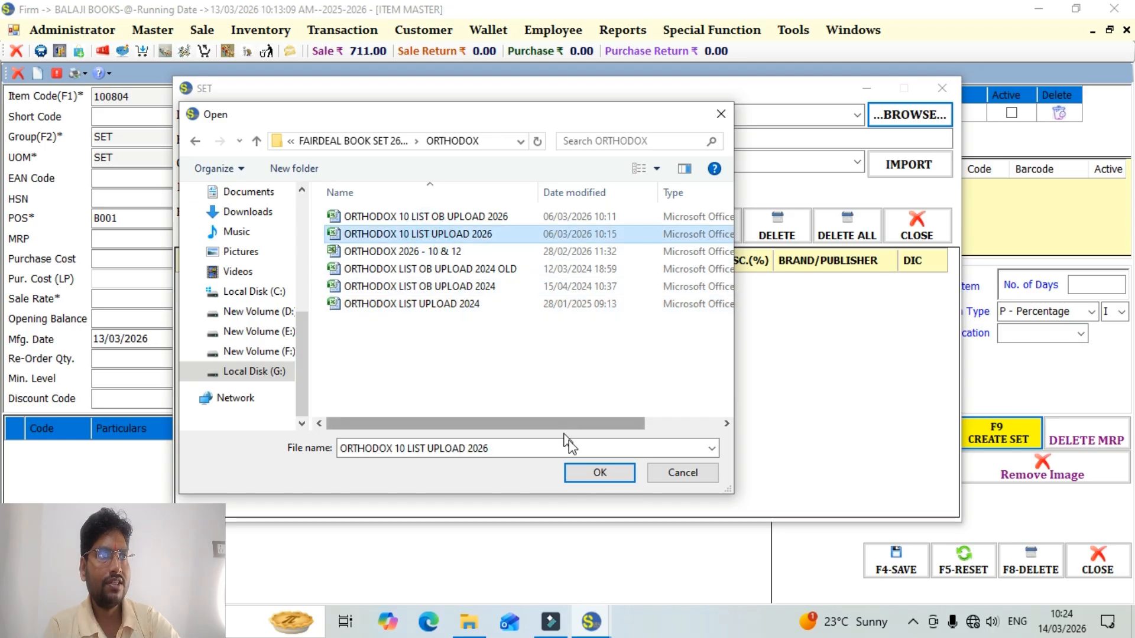
left_click(596, 481)
Import the 10-SCI+M+COMP sheet as the set's items and close the set window.
left_click(858, 169)
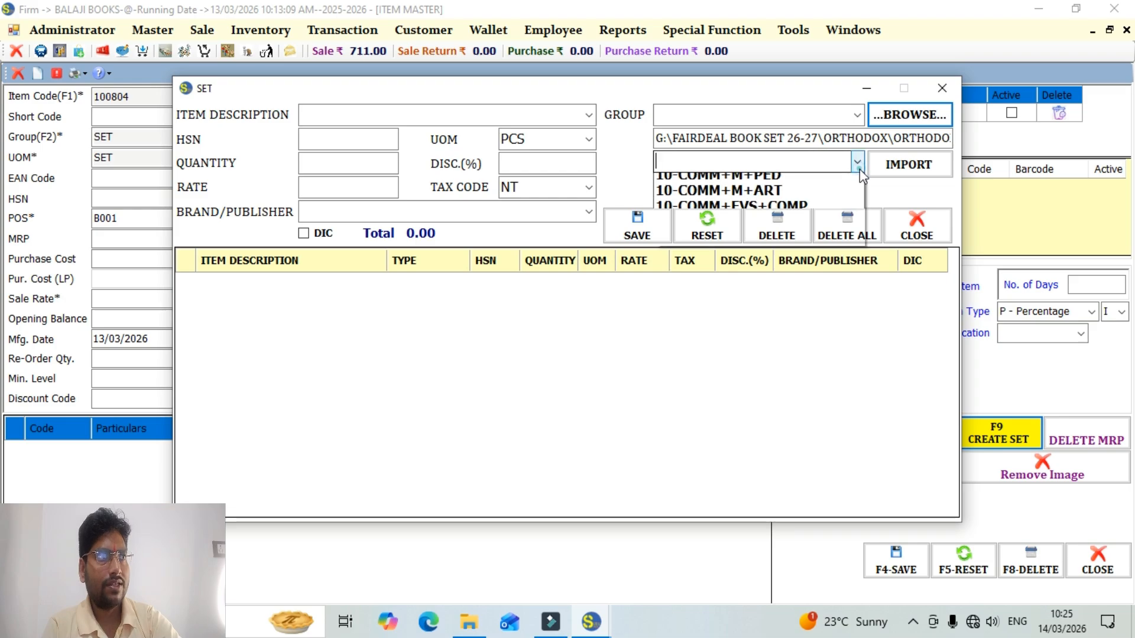
left_click(792, 180)
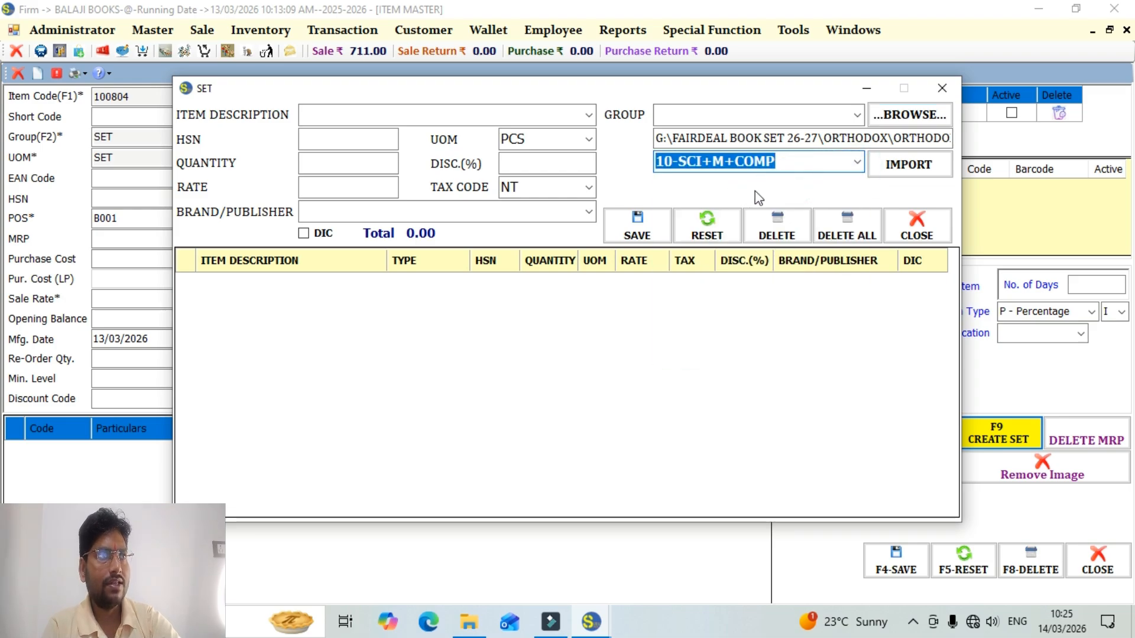
left_click(856, 163)
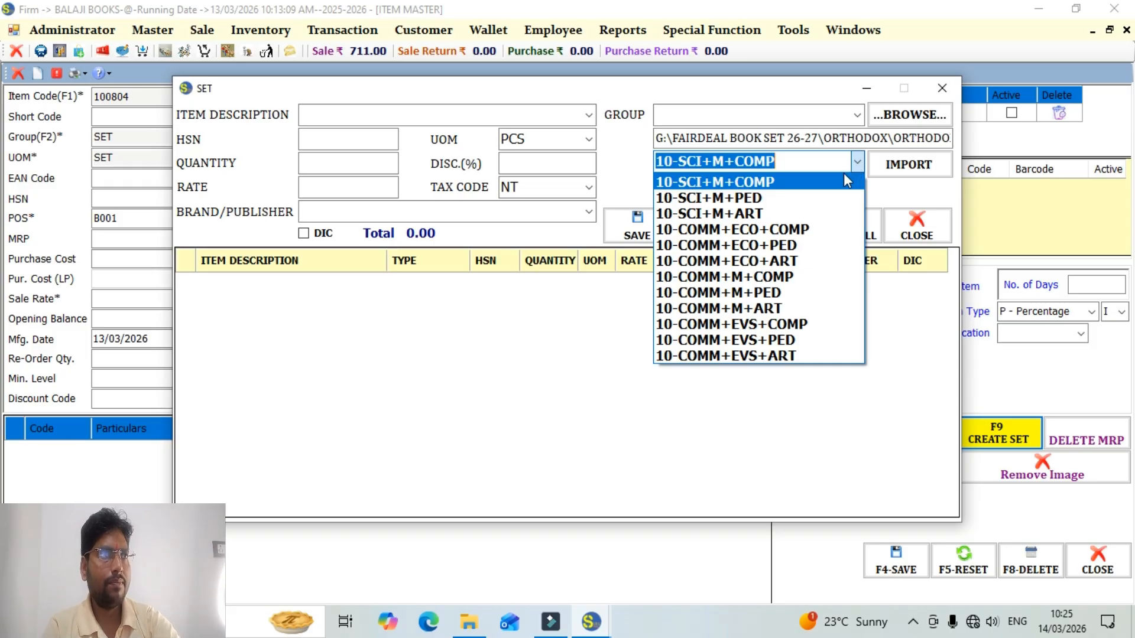
left_click(843, 183)
left_click(907, 167)
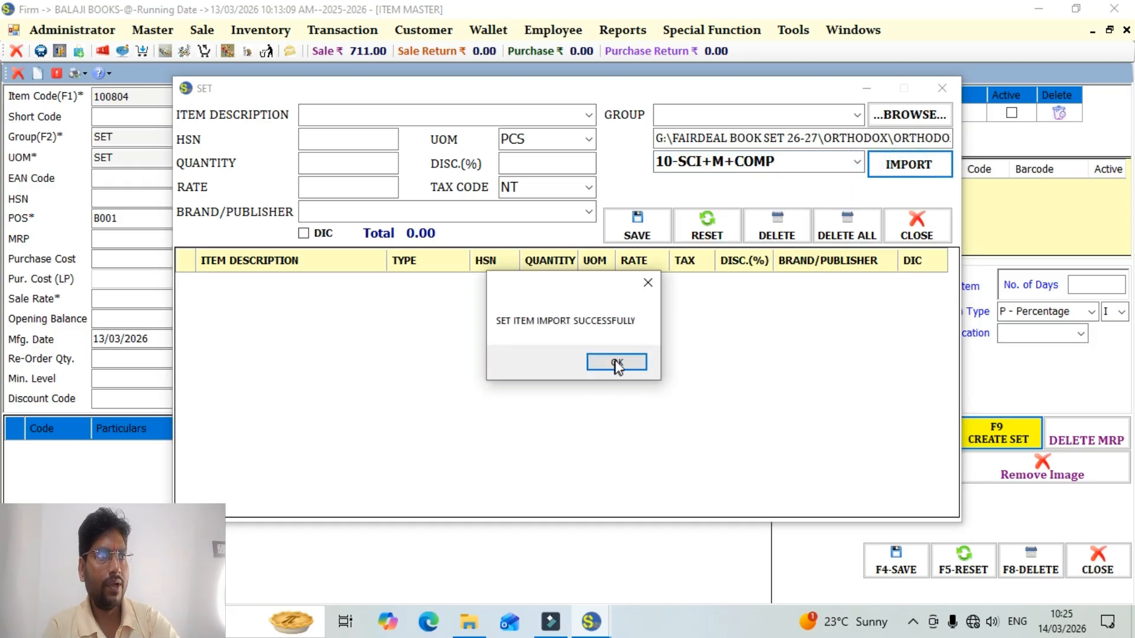
left_click(616, 360)
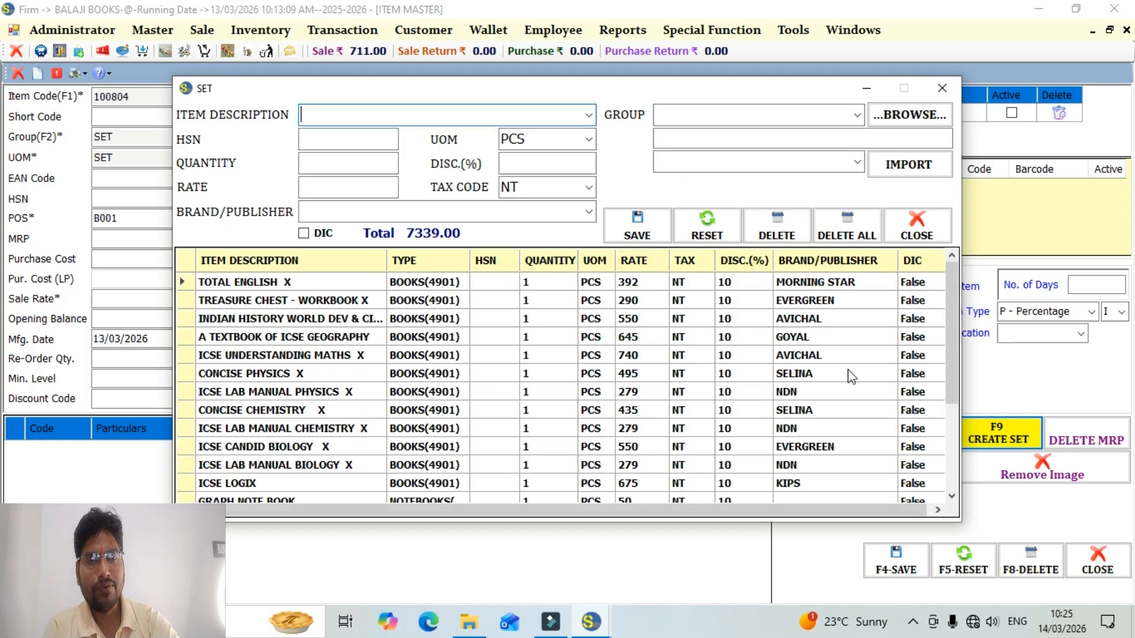
left_click(942, 88)
Complete the item description as TEST SET 10-SCI+M+COMP, save the item and close the Item Master.
left_click(377, 100)
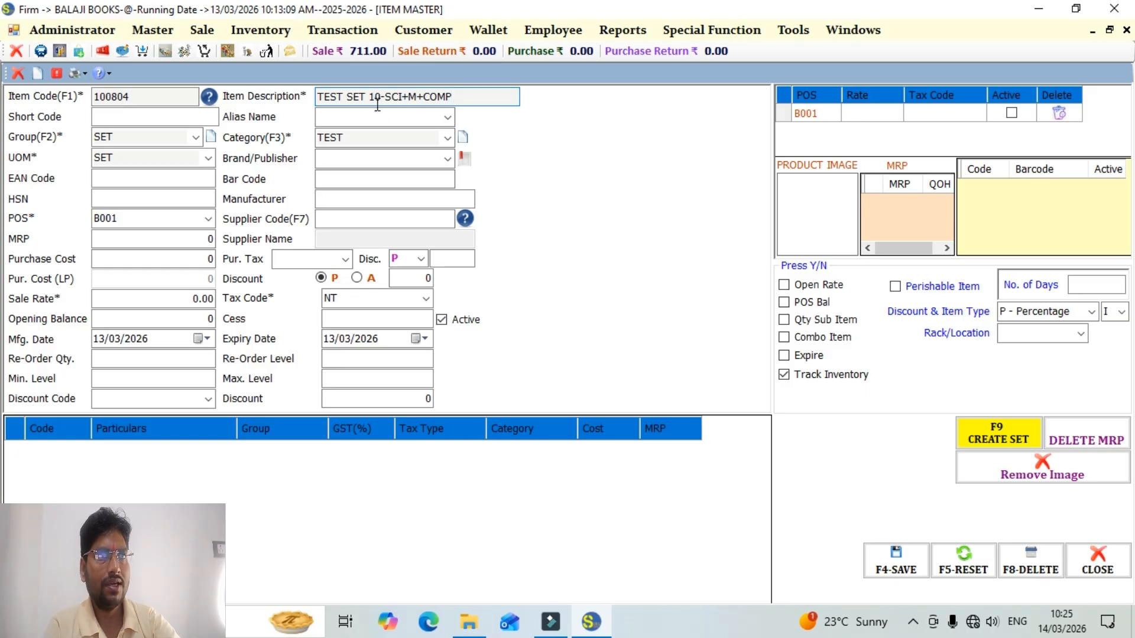
left_click(875, 559)
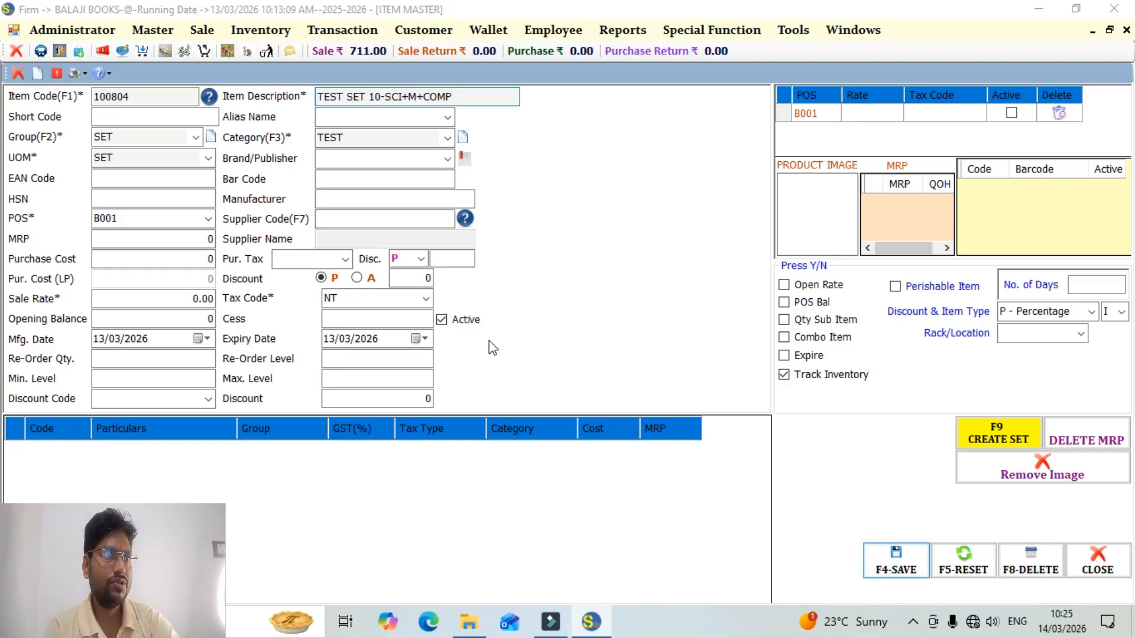
left_click(617, 370)
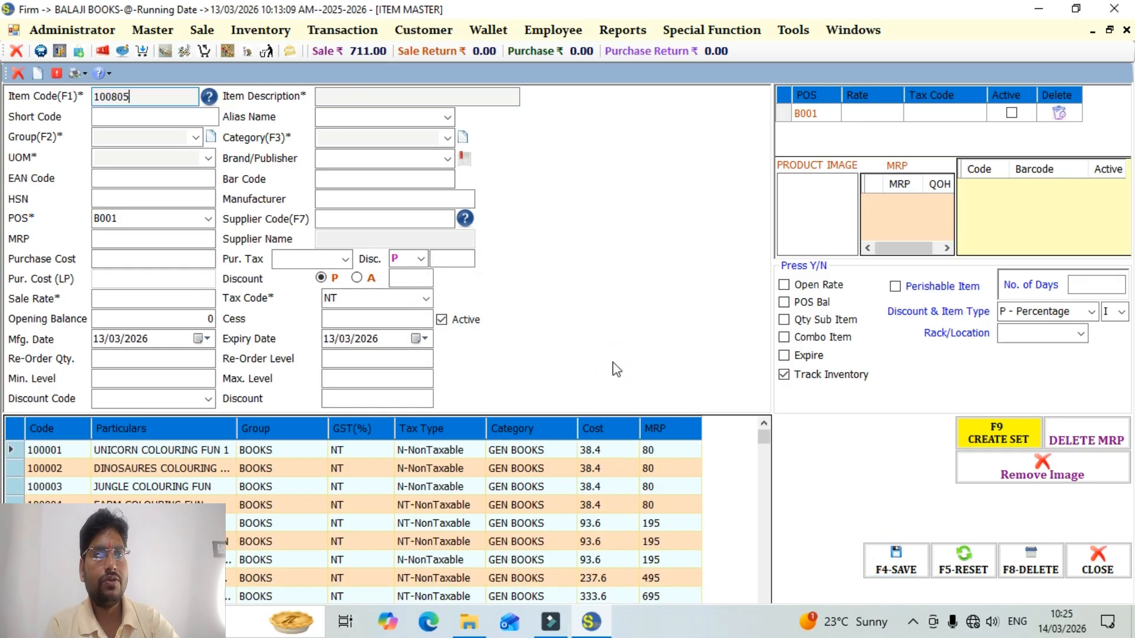
key("Escape")
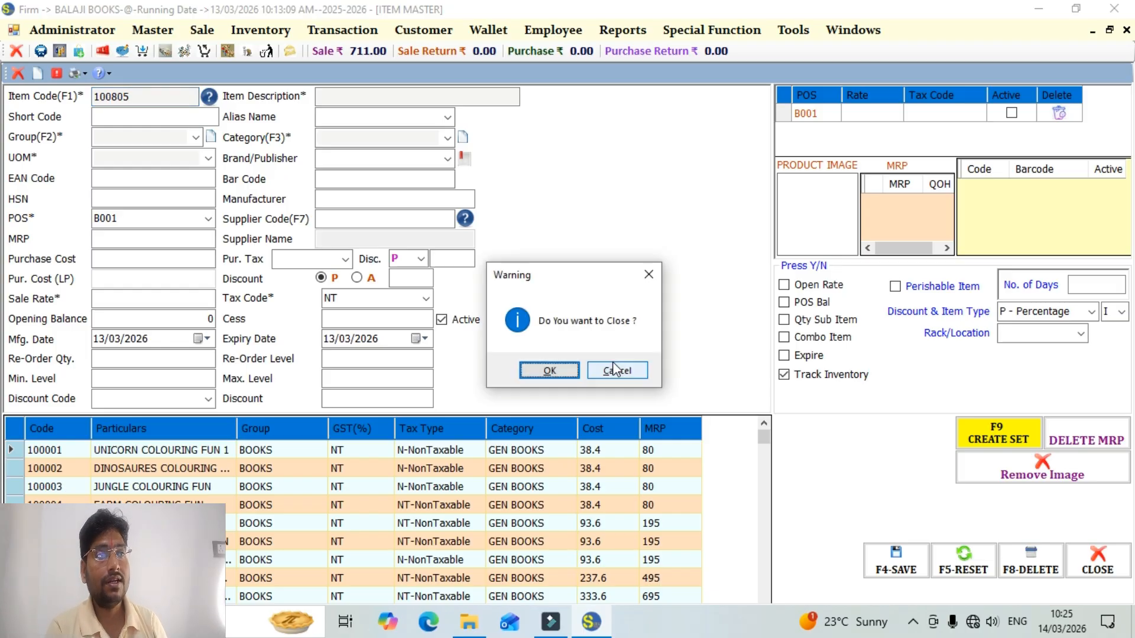
key("Return")
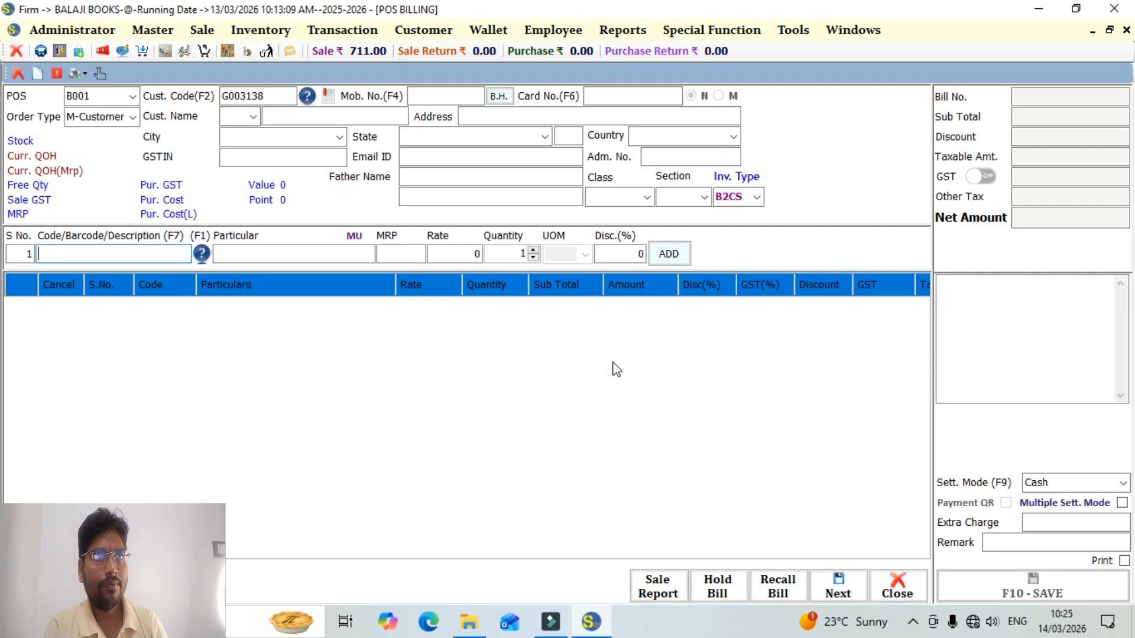
Reset the POS bill, add TEST SET 10-SCI+M+COMP and exclude its TEST COPY line.
key("Escape")
key("Return")
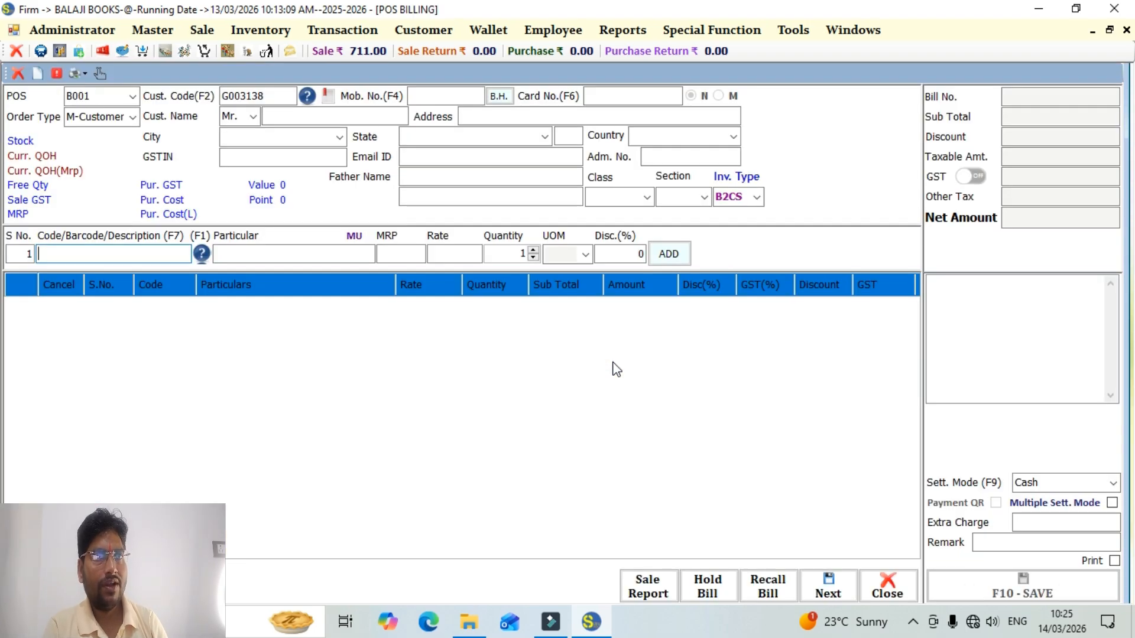
type("TEST")
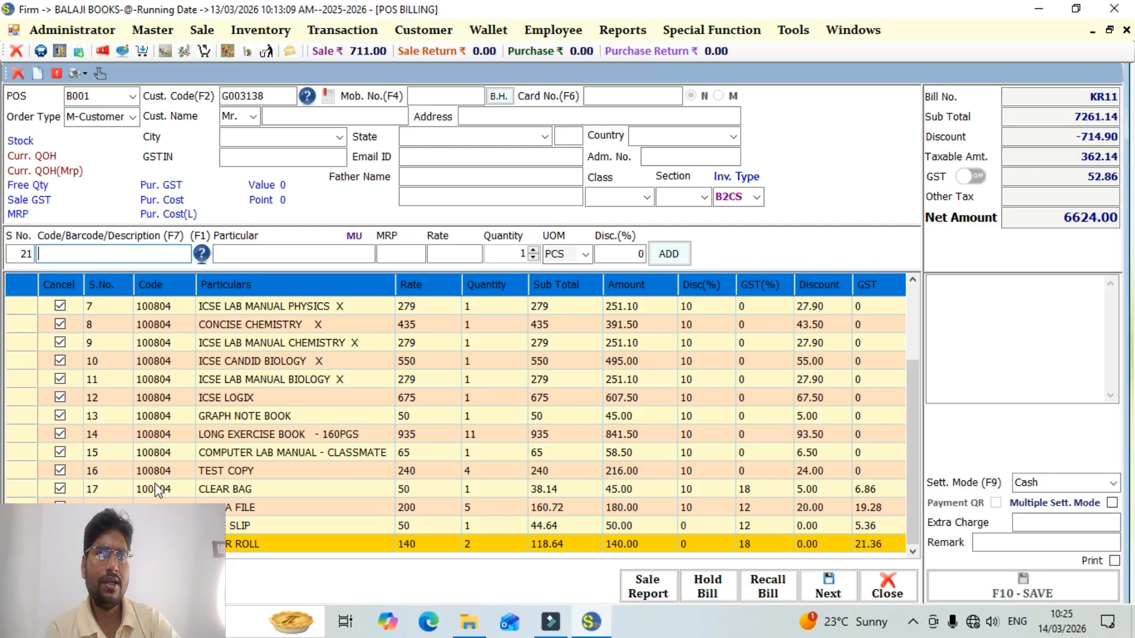
left_click(60, 471)
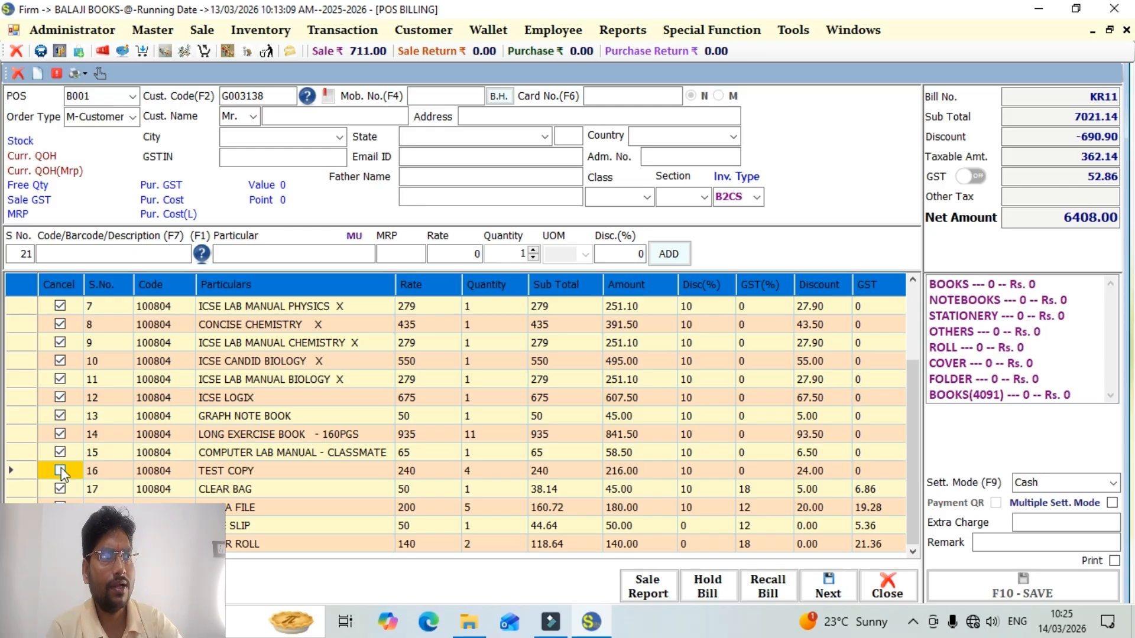
left_click_drag(911, 469, 917, 306)
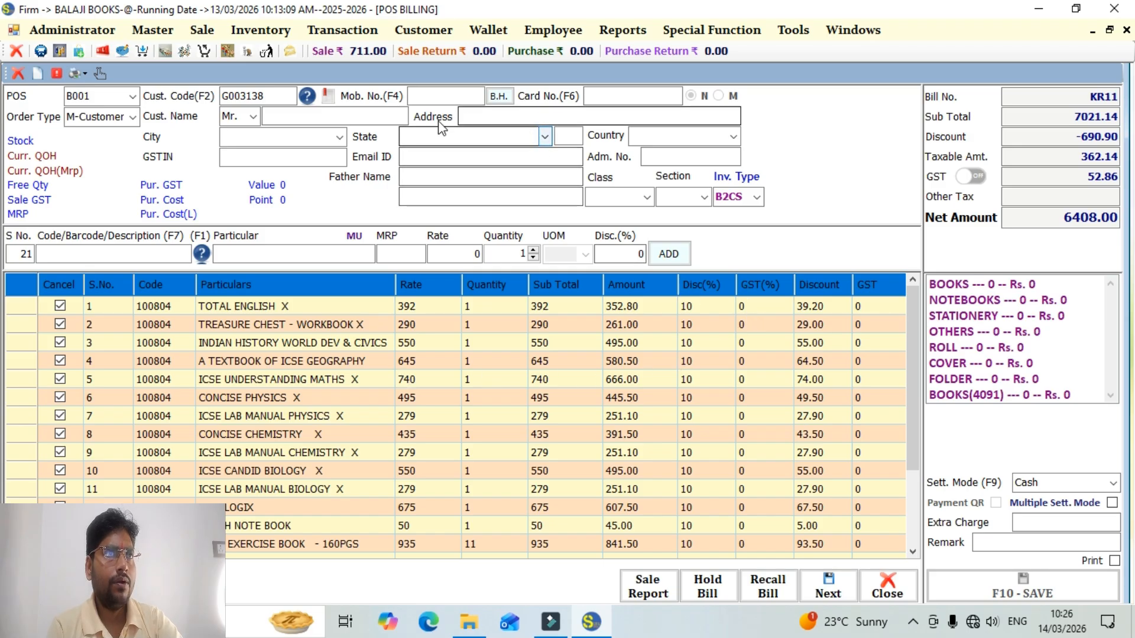
Assign the fifth customer in the customer list to the bill, leaving the mobile number blank.
left_click(308, 97)
left_click(632, 399)
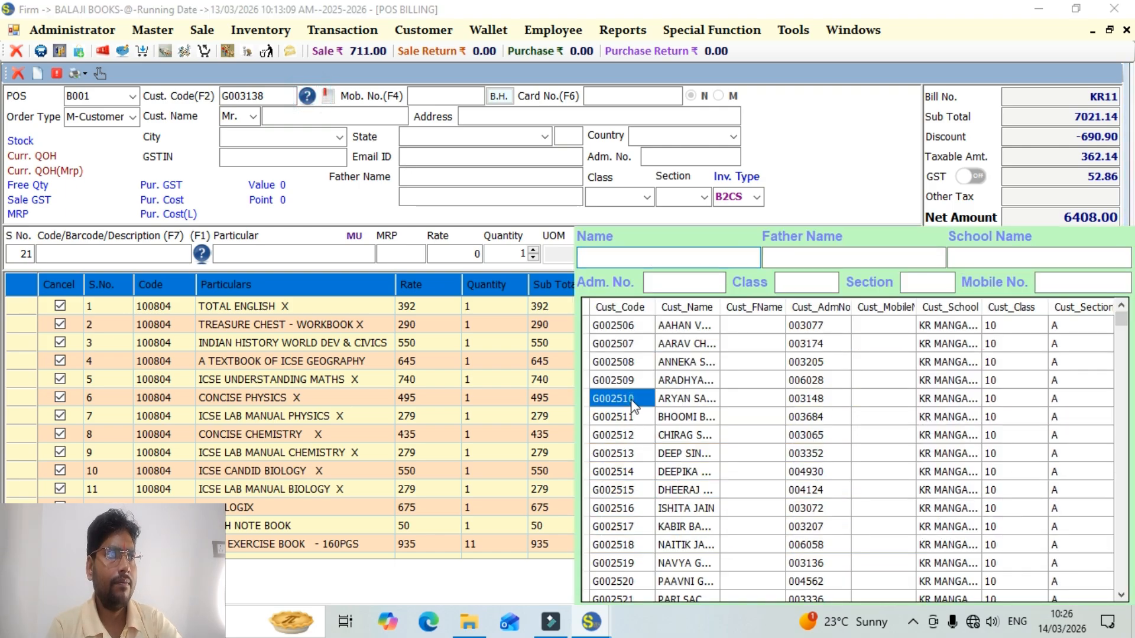
double_click(632, 400)
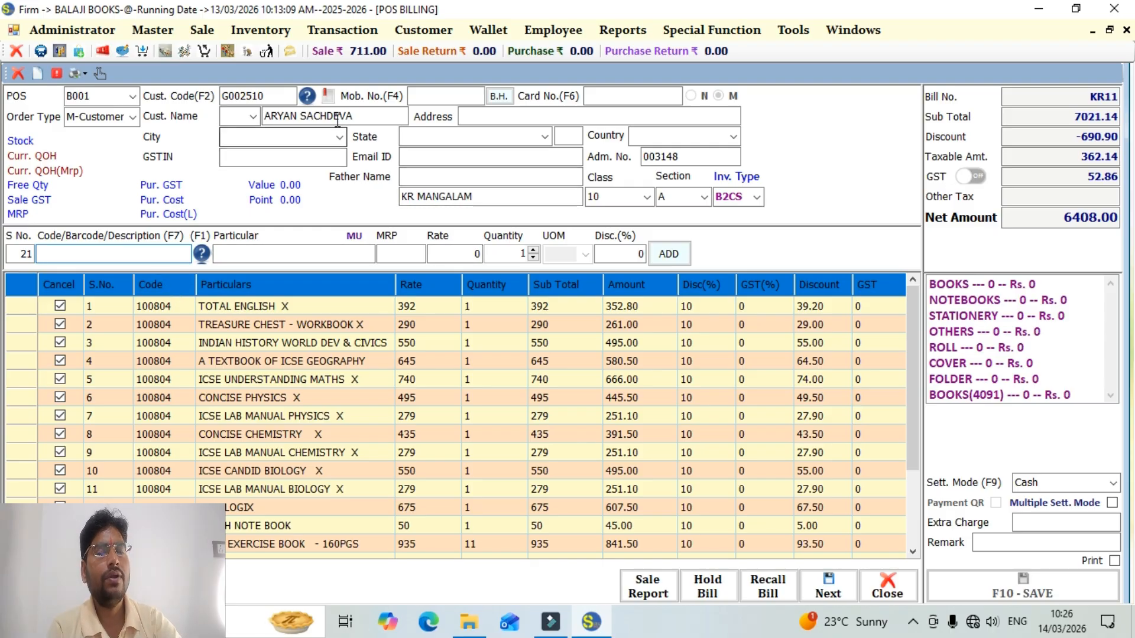
left_click(413, 96)
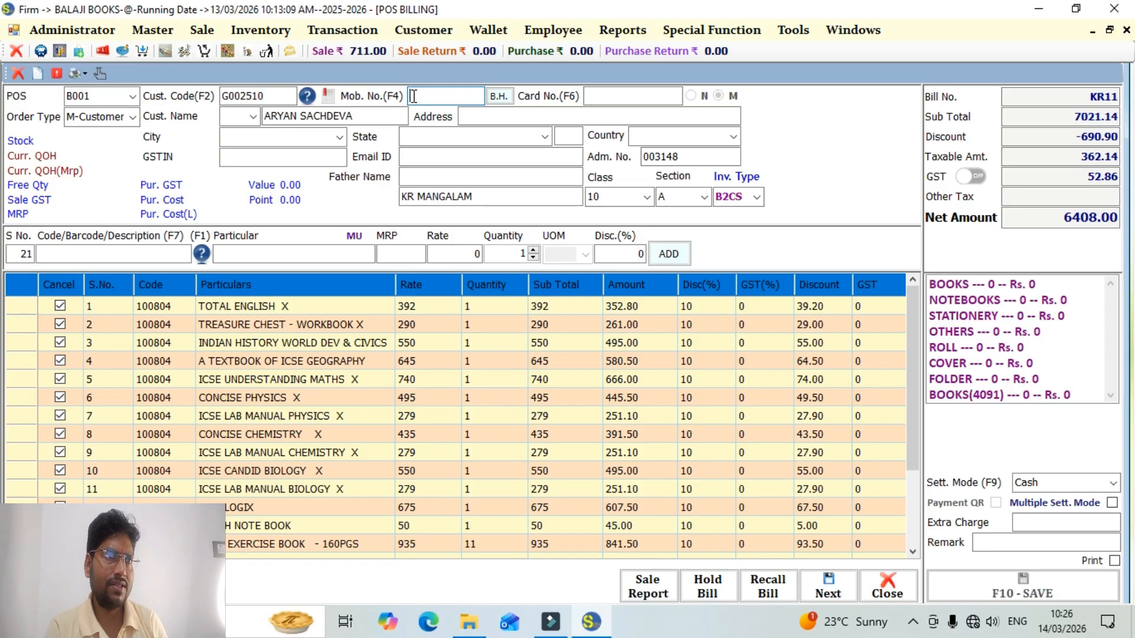
key("Return")
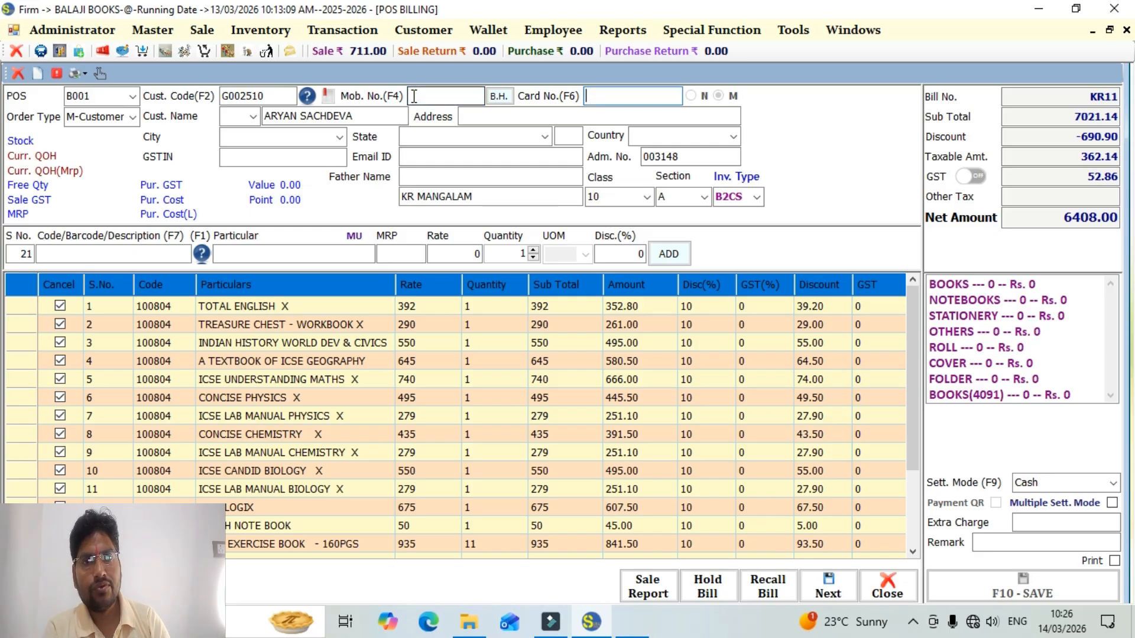
Save the TEST SET bill with cash settlement and cancel its print output.
key("F10")
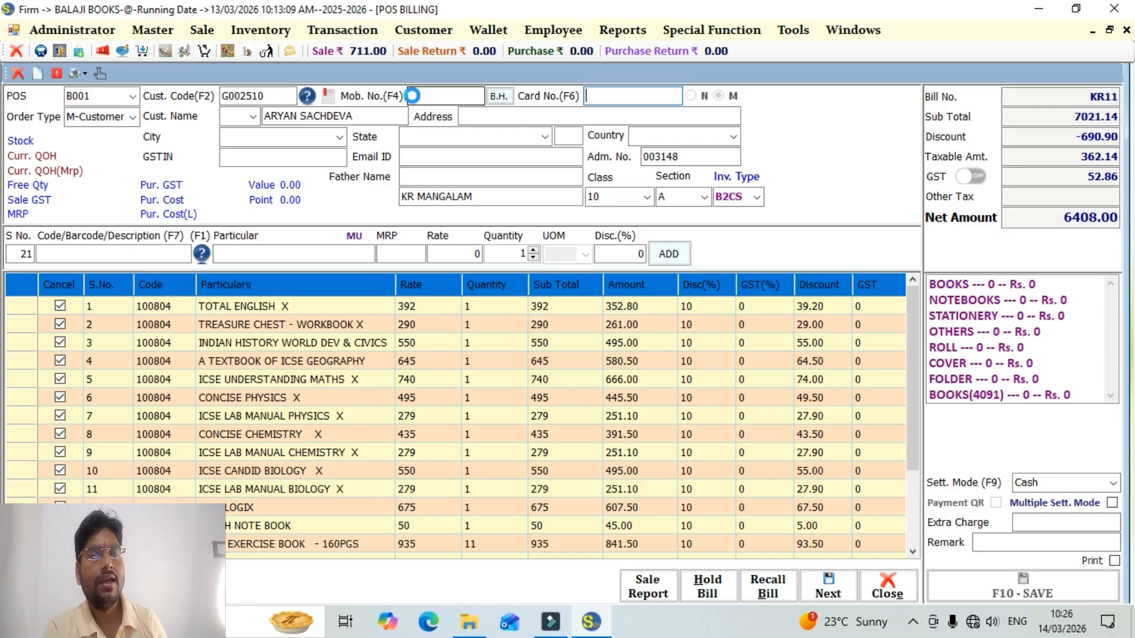
key("Escape")
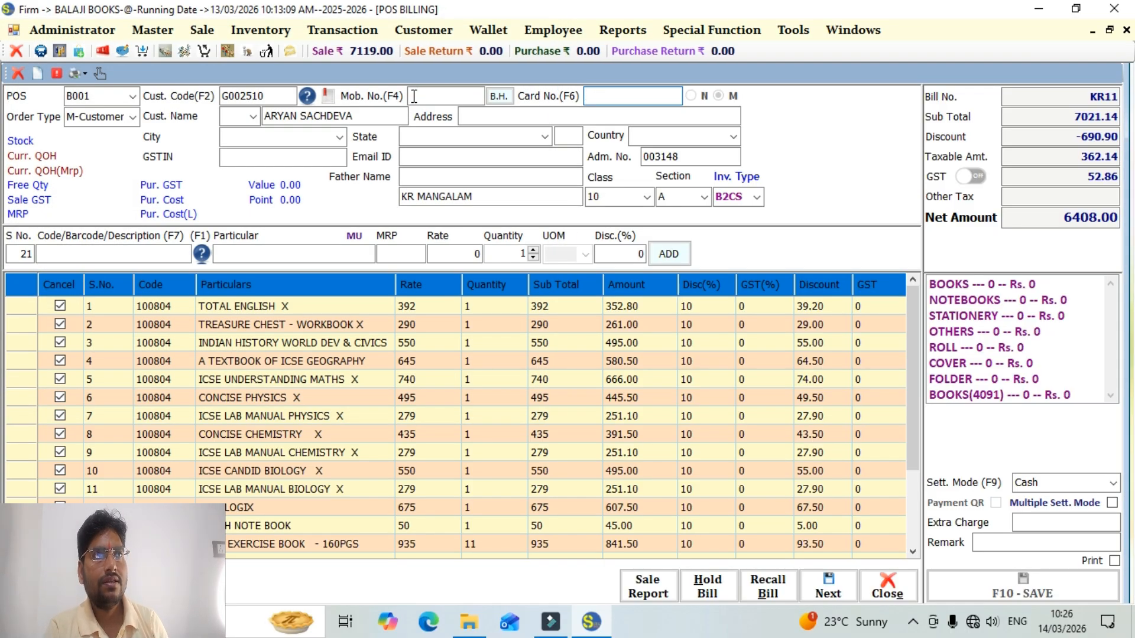
key("Escape")
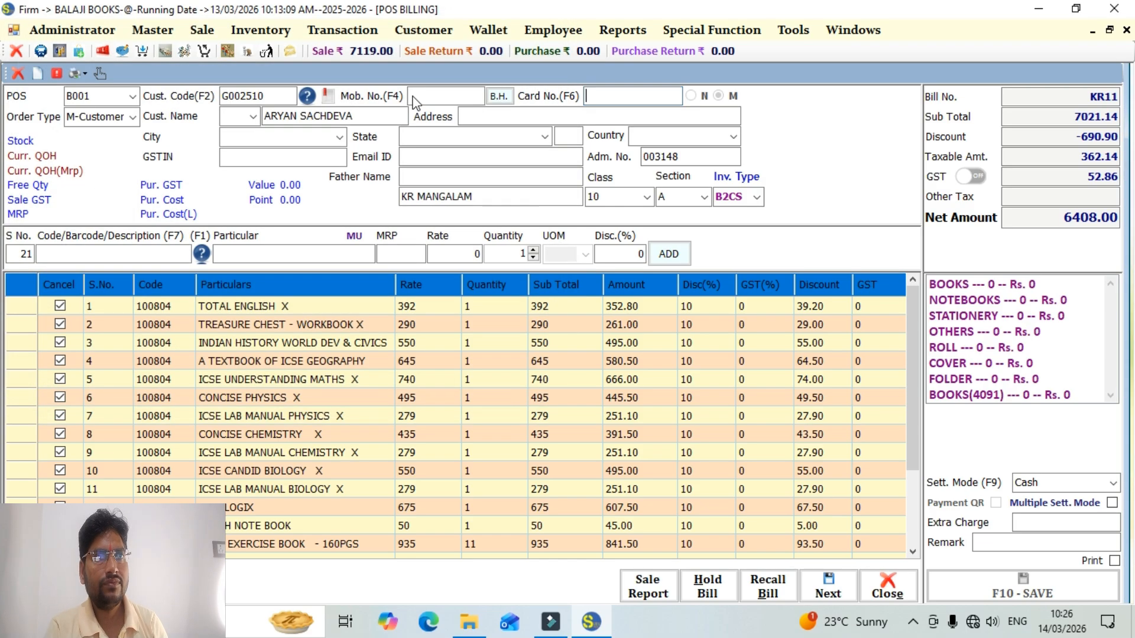
Open the just-saved bill for POS B001 through Reprint Bill with the Show Bill option, review the invoice, and close both windows.
key("ctrl+p")
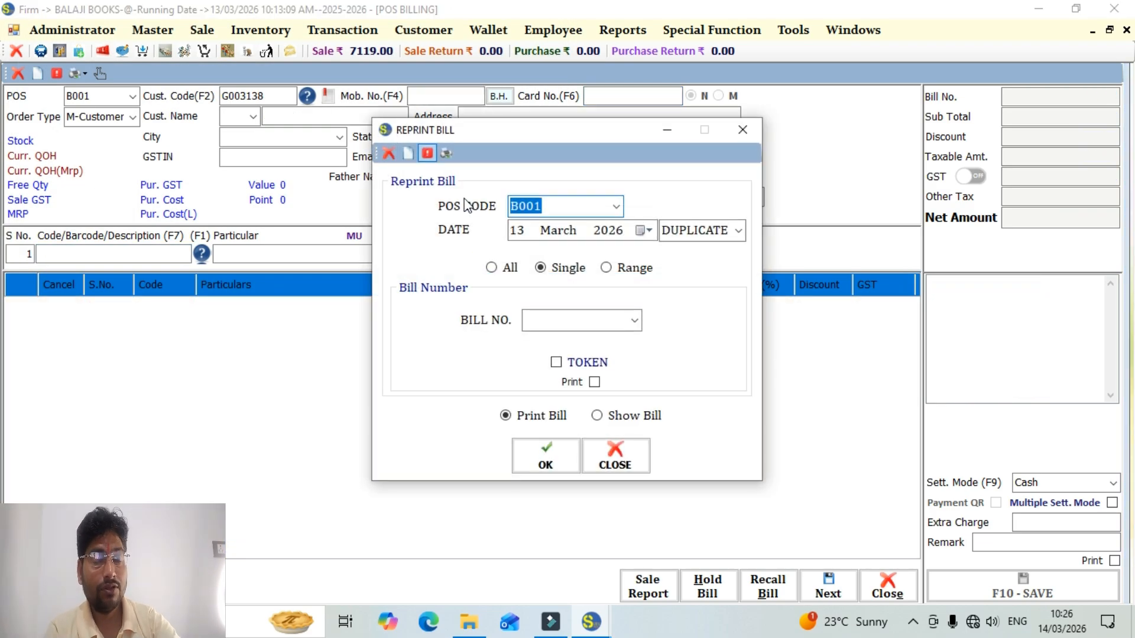
left_click(634, 321)
left_click(585, 370)
left_click(597, 415)
left_click(560, 450)
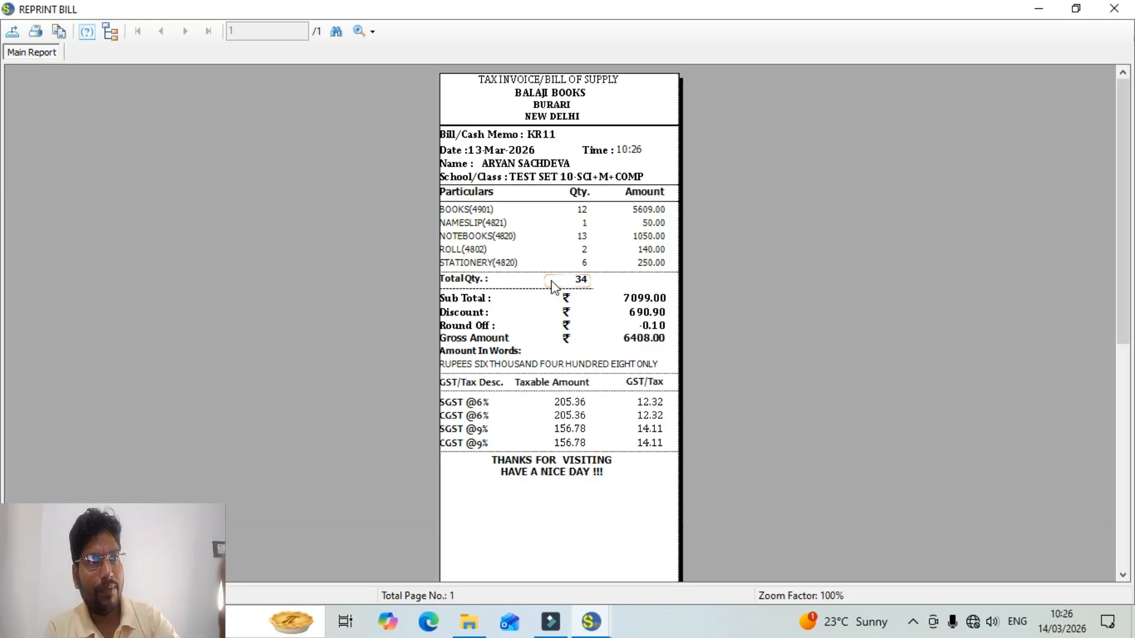
left_click(1115, 8)
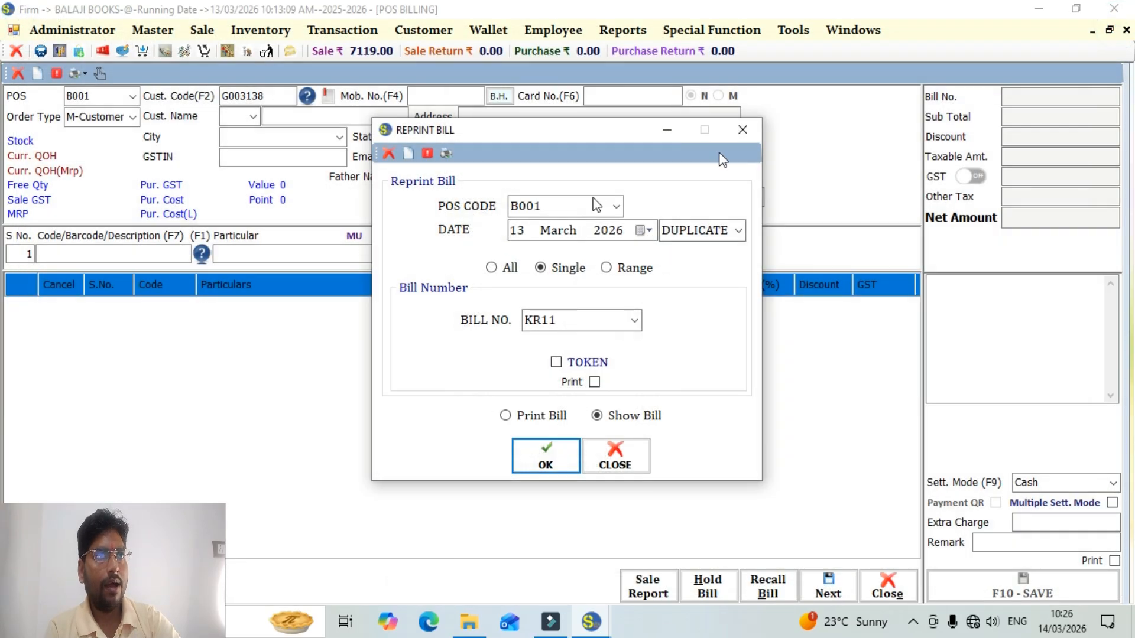
left_click(746, 126)
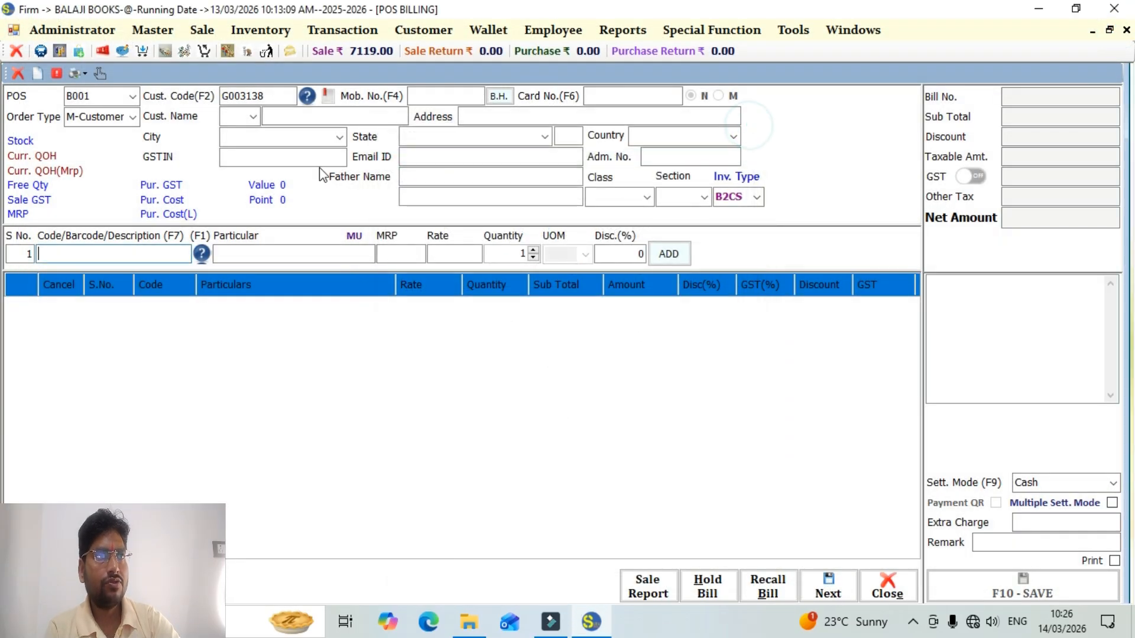
Bill the complete TEST SET 10-SCI+M+COMP to another customer from the customer list, saving it without print output.
left_click(307, 96)
double_click(627, 509)
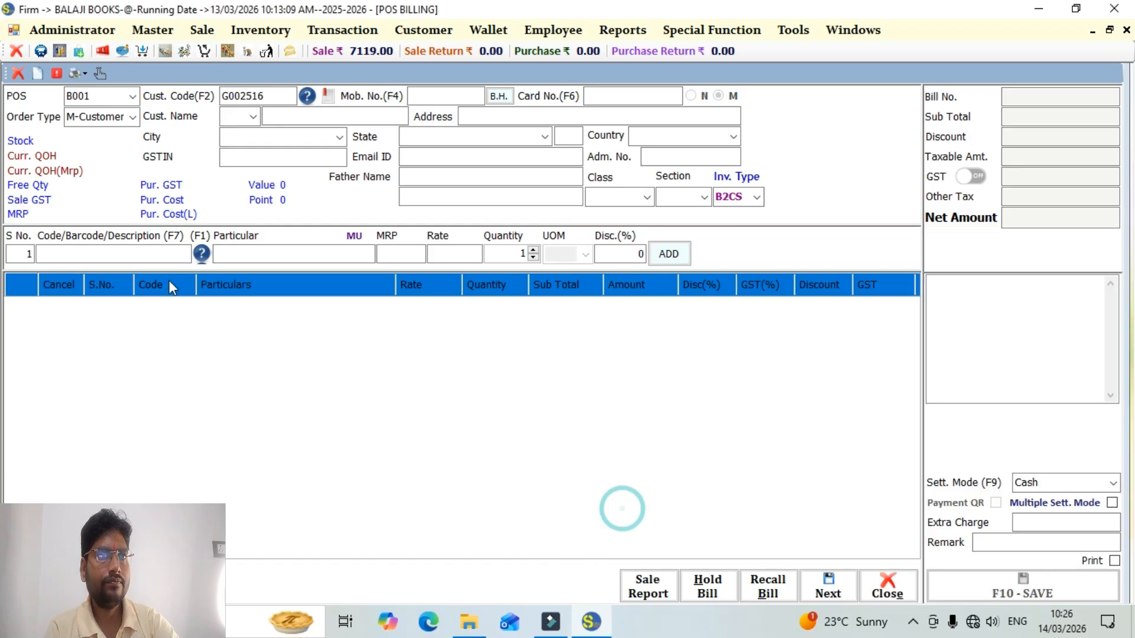
type("TEST")
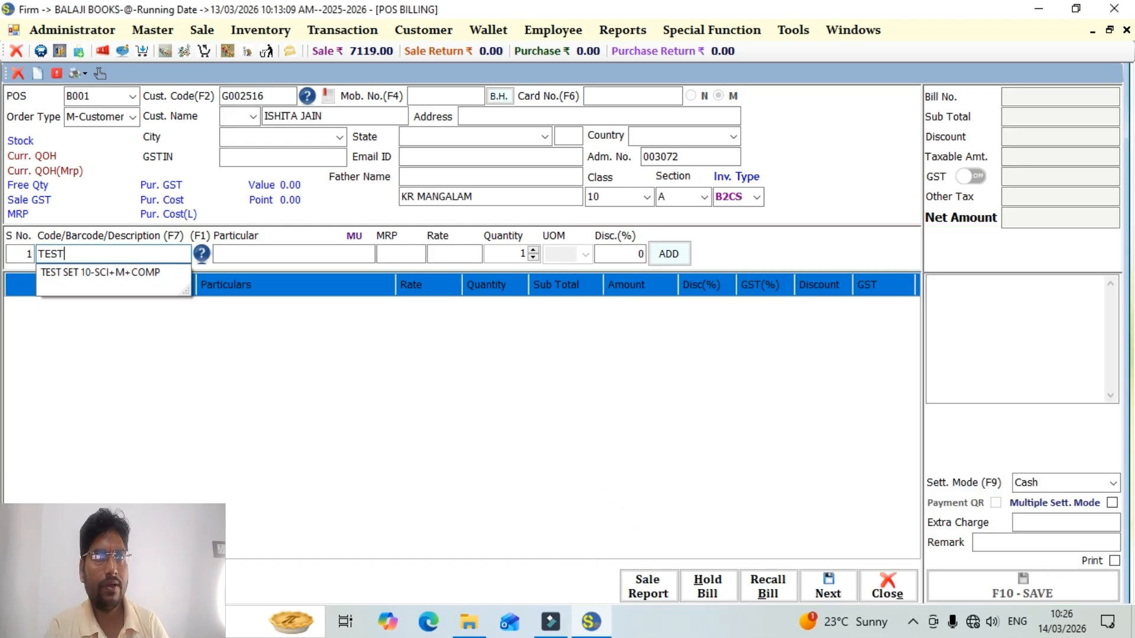
key("Down")
key("Return")
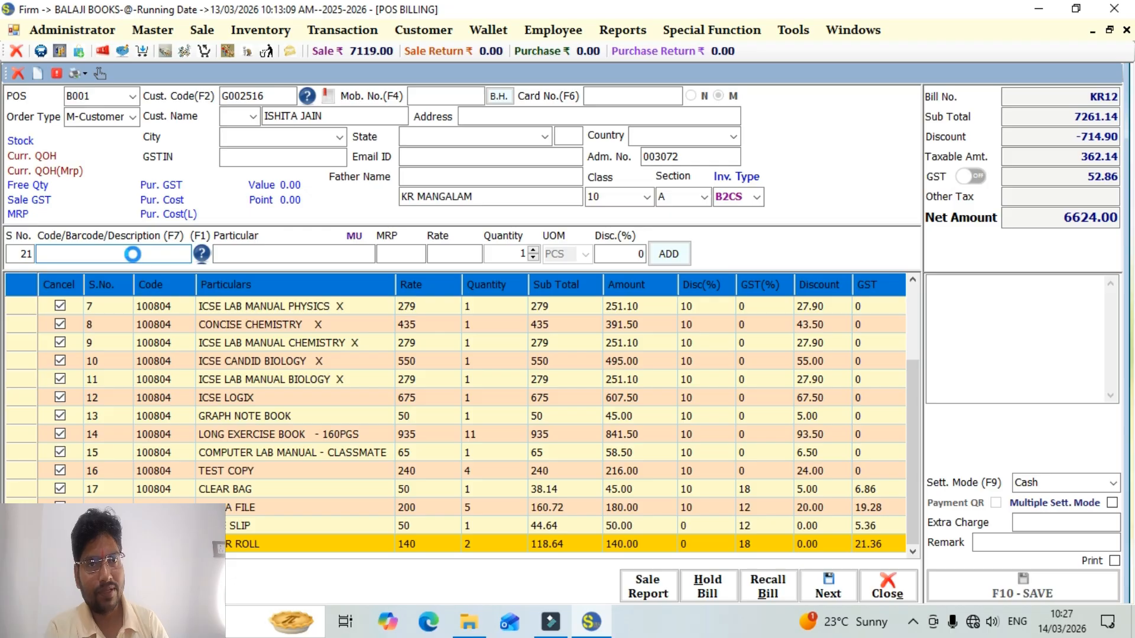
key("Escape")
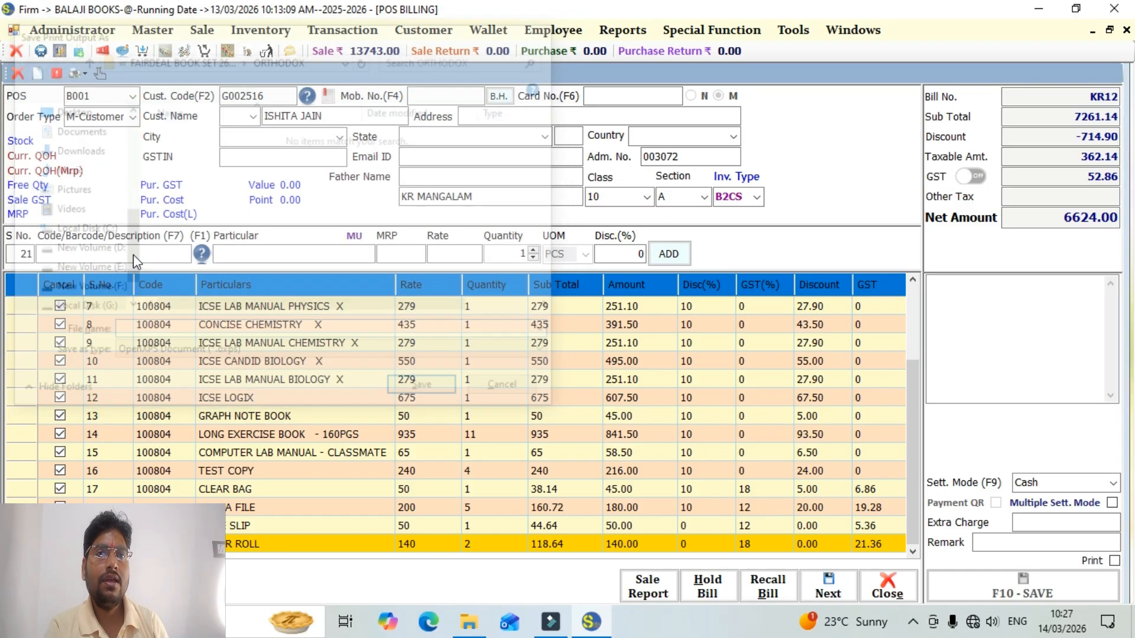